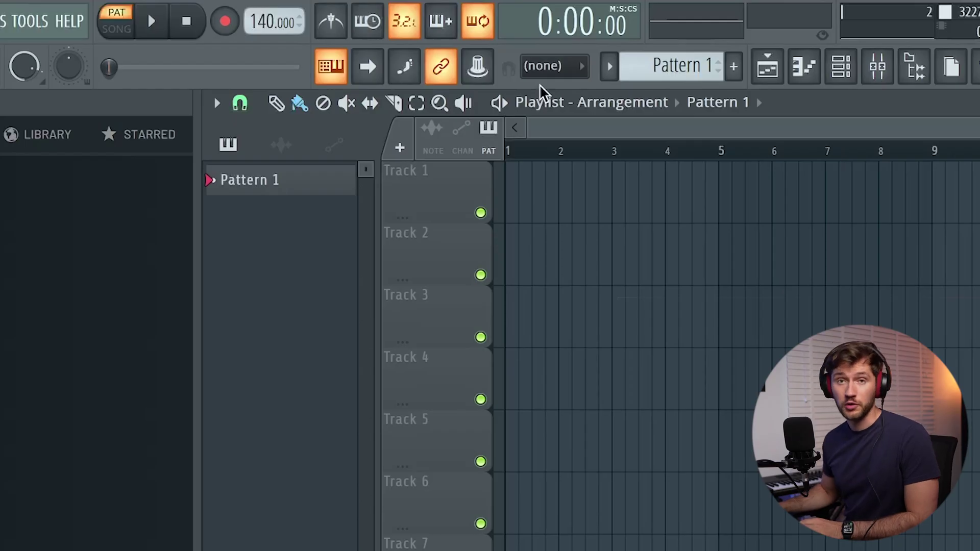
# Step: Lower the project tempo and reduce the String Ensemble's Expression level
pyautogui.moveTo(266, 31); pyautogui.dragTo(266, 47)
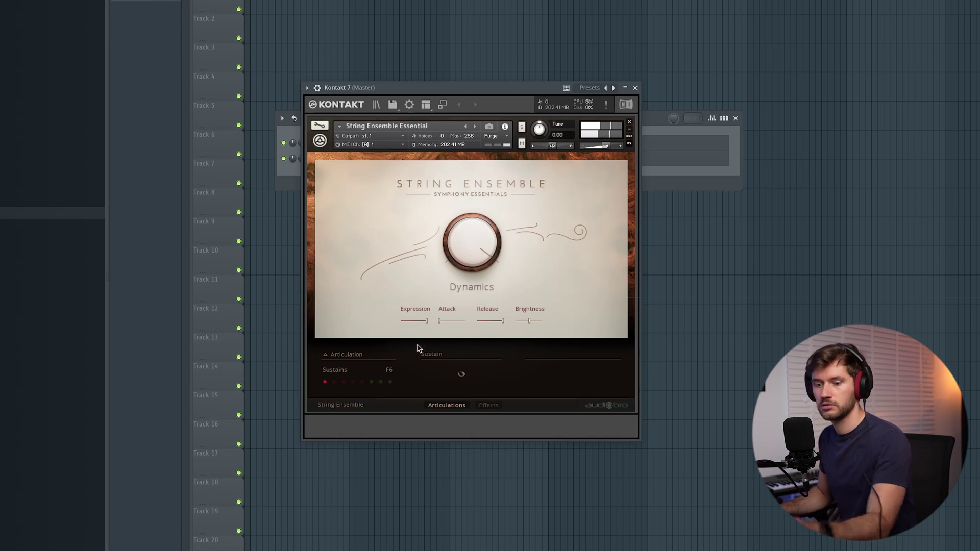
pyautogui.moveTo(427, 321); pyautogui.dragTo(409, 320)
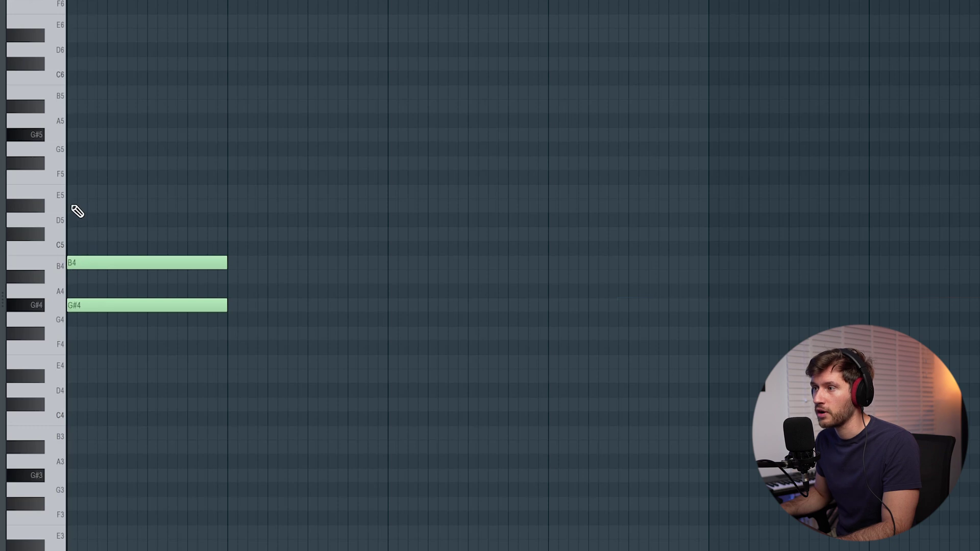
# Step: Add D#5 and a low G#3 to the first bar's G#4–B4 chord and play it back
pyautogui.press('space')
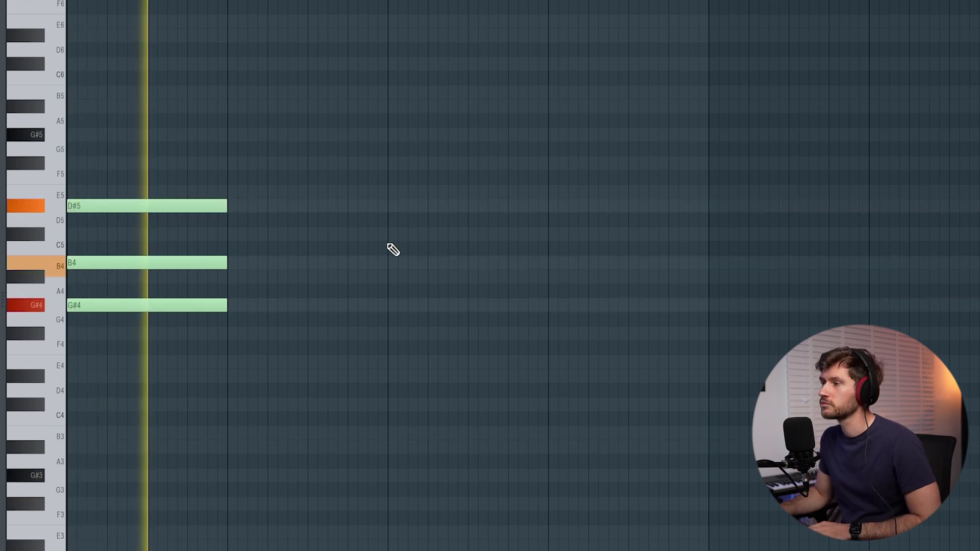
pyautogui.press('space')
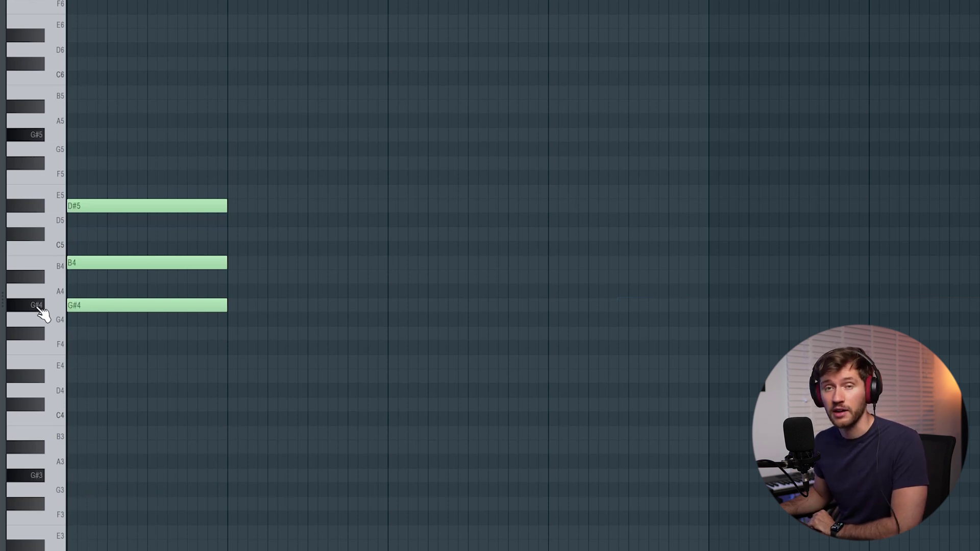
pyautogui.click(71, 476)
pyautogui.press('space')
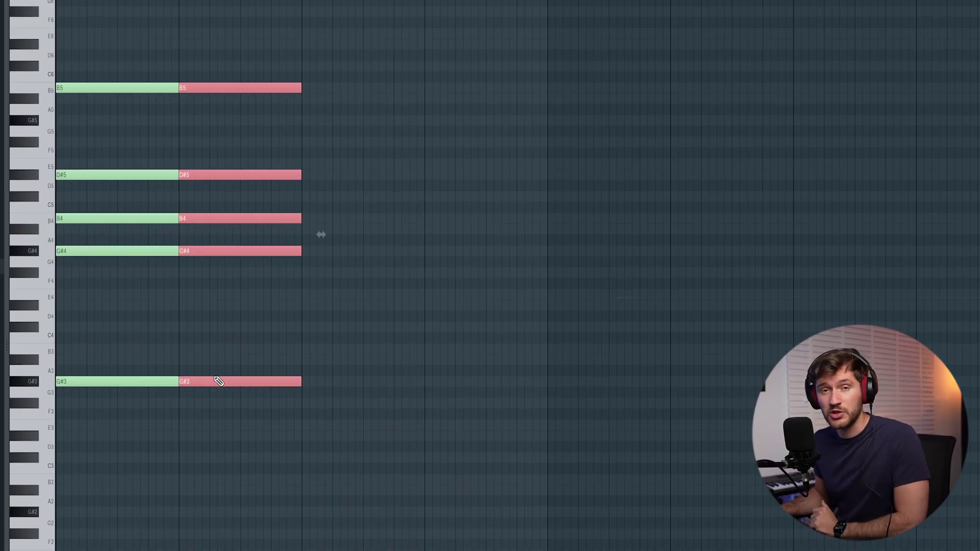
# Step: Transpose the second bar's copied chord down to a D#3 root, deselect it and play both chords
pyautogui.moveTo(200, 381); pyautogui.dragTo(200, 435)
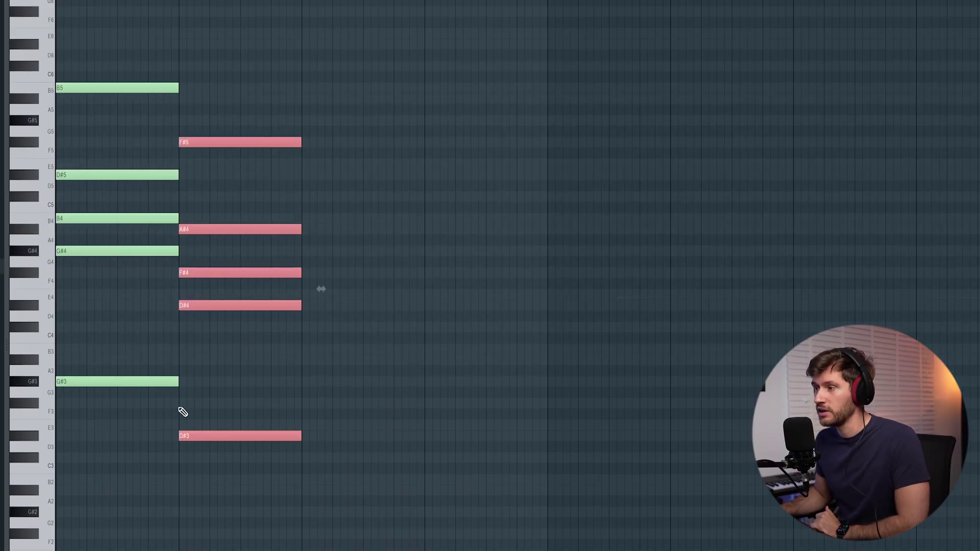
pyautogui.hotkey('ctrl', 'd')
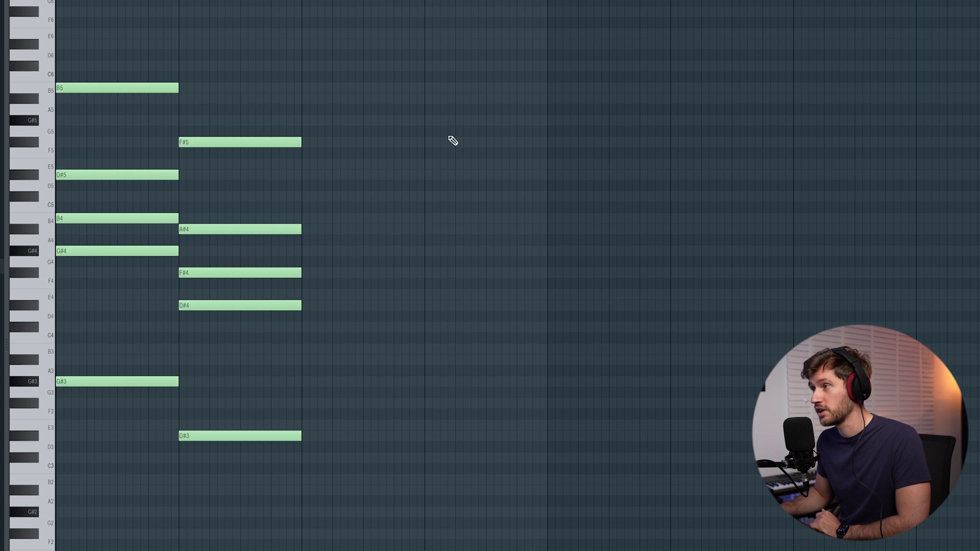
pyautogui.press('space')
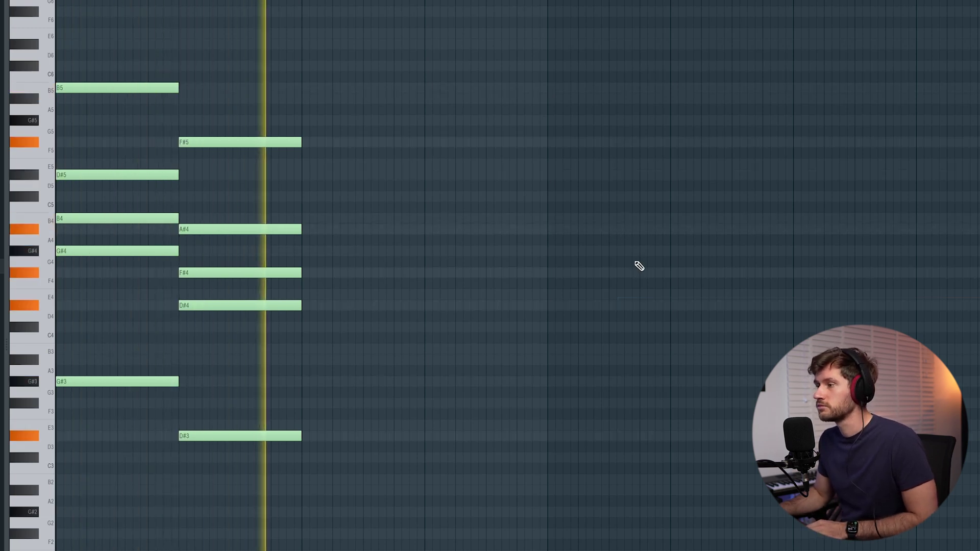
pyautogui.press('space')
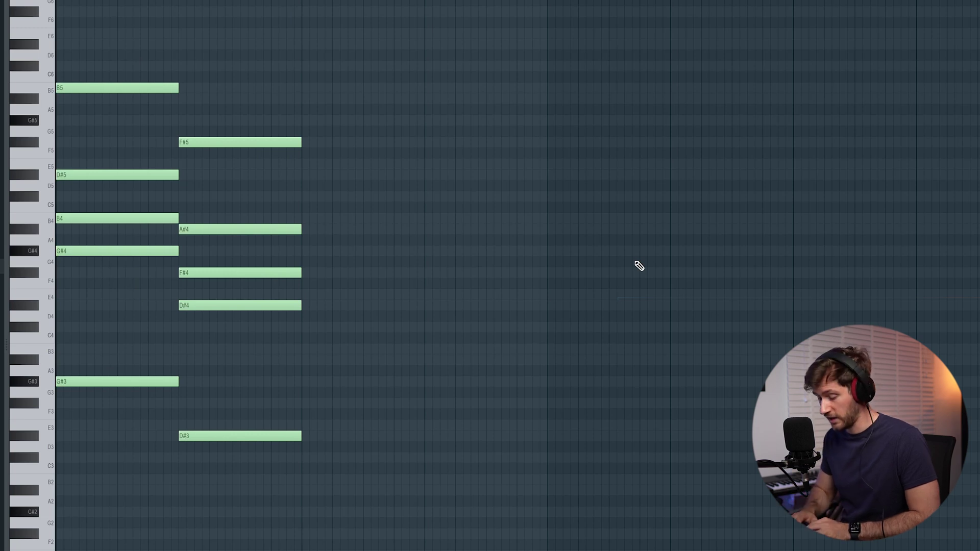
# Step: Paste the first chord into the third bar with E3 as root, raise its G4 and G5 to G#, and play it back
pyautogui.hotkey('ctrl', 'v')
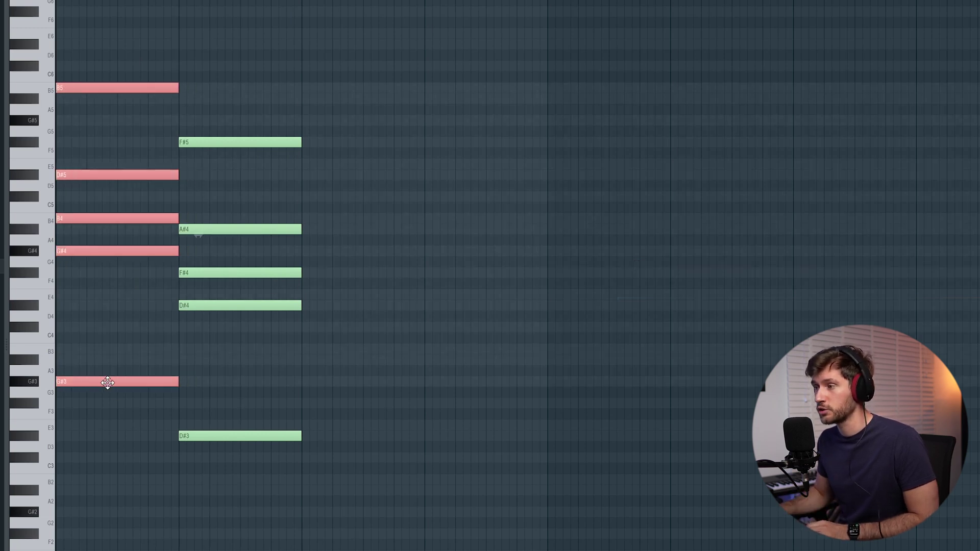
pyautogui.moveTo(108, 383); pyautogui.dragTo(344, 434)
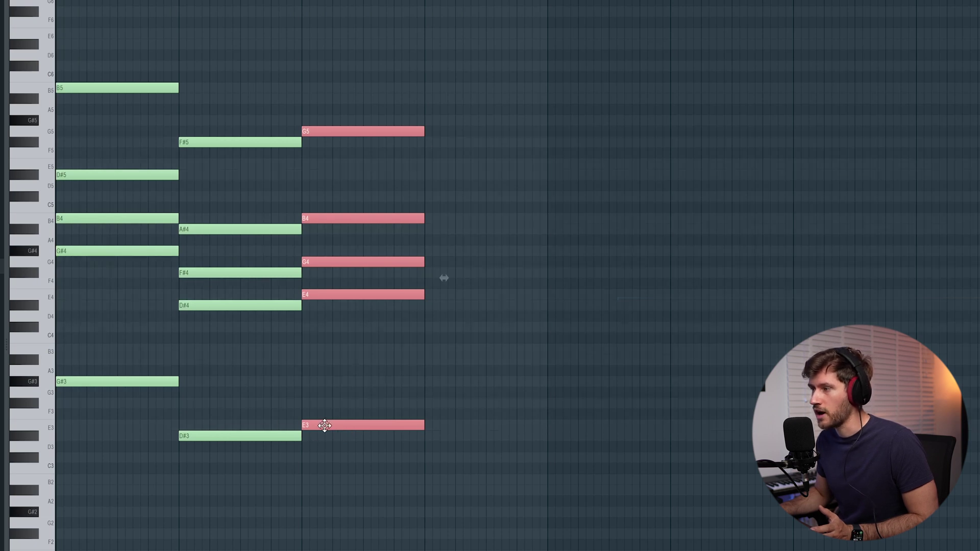
pyautogui.click(500, 347)
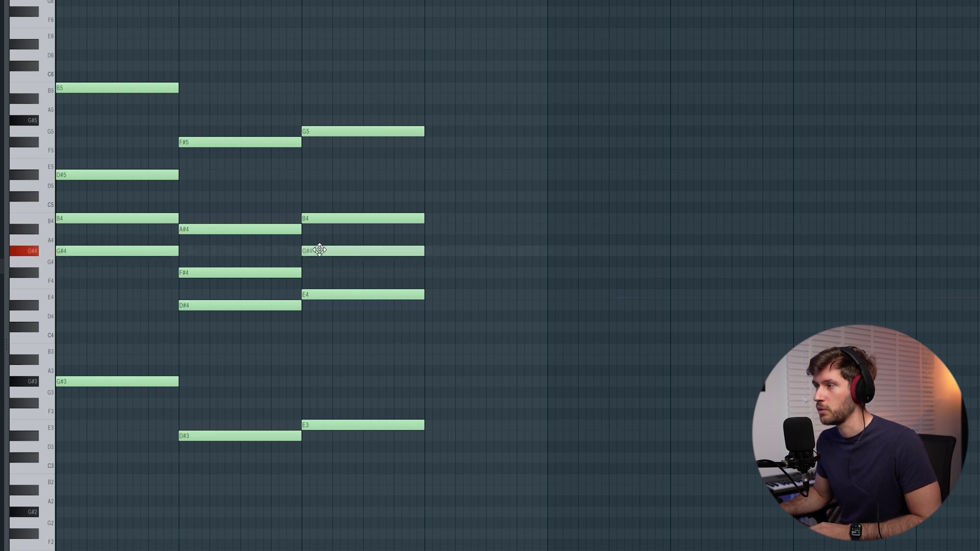
pyautogui.moveTo(331, 129); pyautogui.dragTo(331, 119)
pyautogui.press('space')
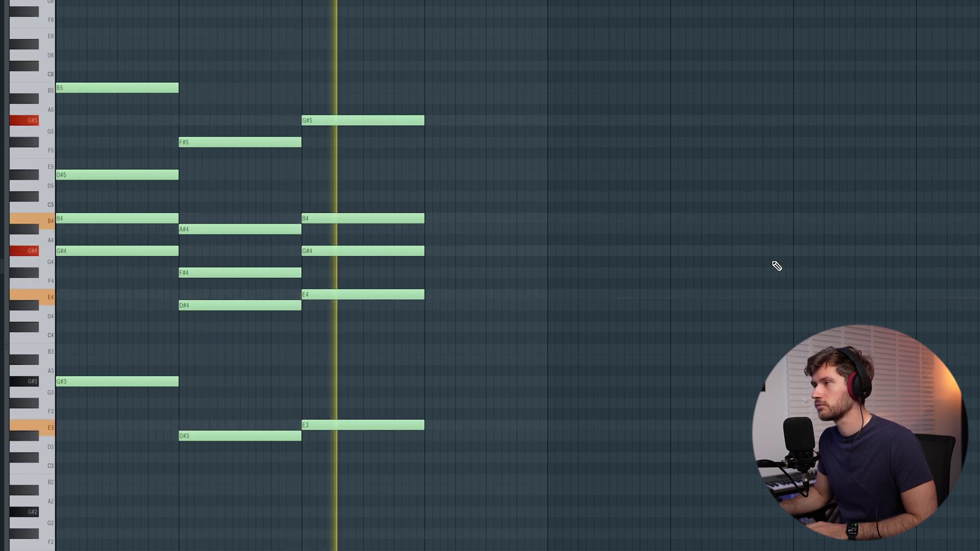
pyautogui.press('space')
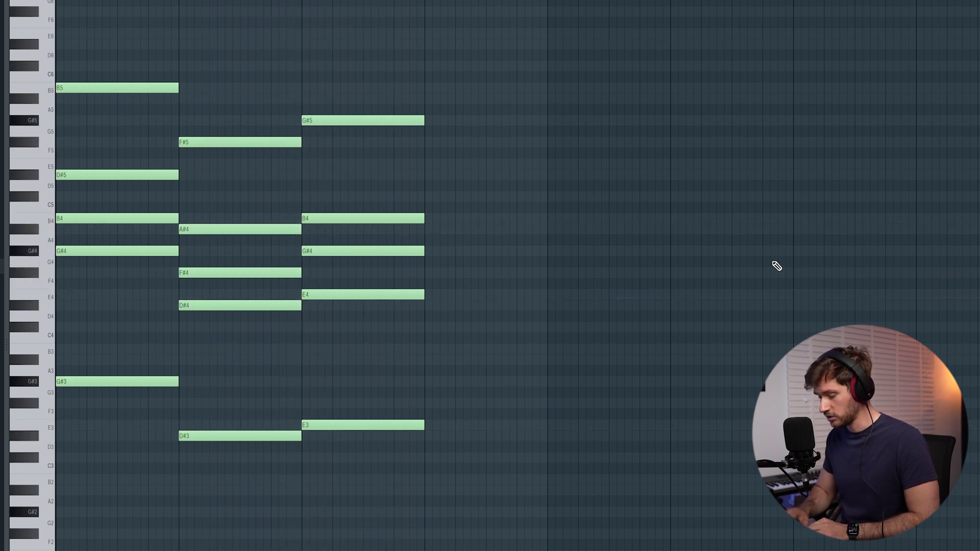
# Step: Paste the first chord into the fourth bar with F#3 as root and raise its A4 and A5 to A#
pyautogui.hotkey('ctrl', 'v')
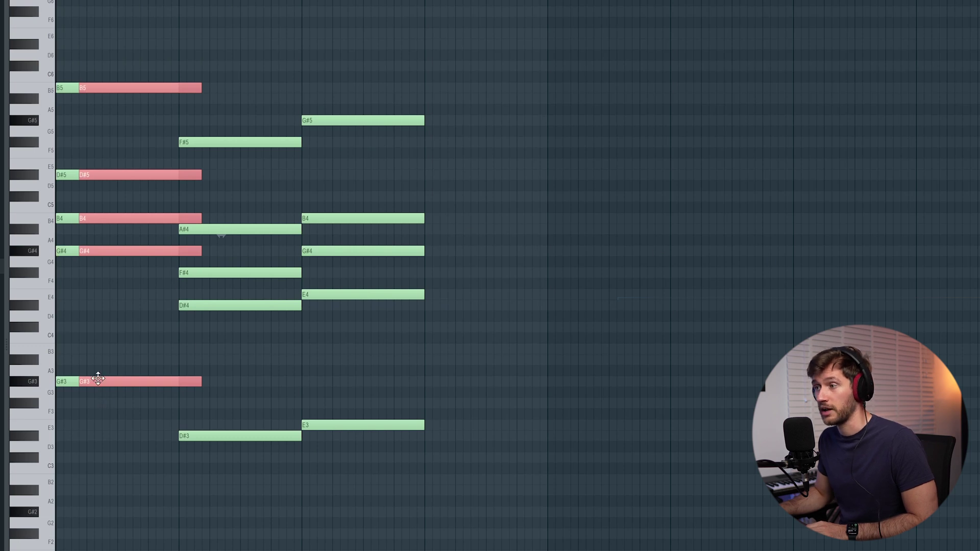
pyautogui.moveTo(98, 378); pyautogui.dragTo(444, 396)
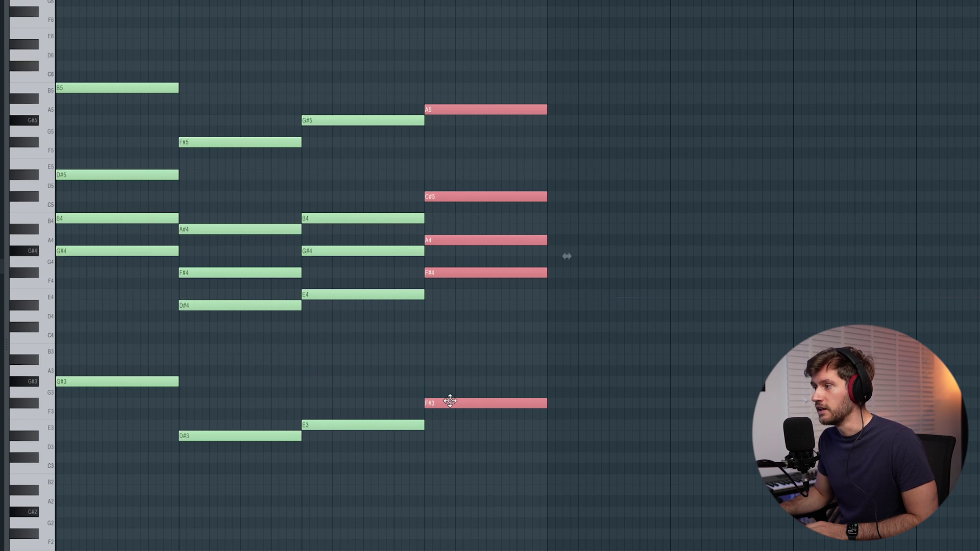
pyautogui.click(673, 383)
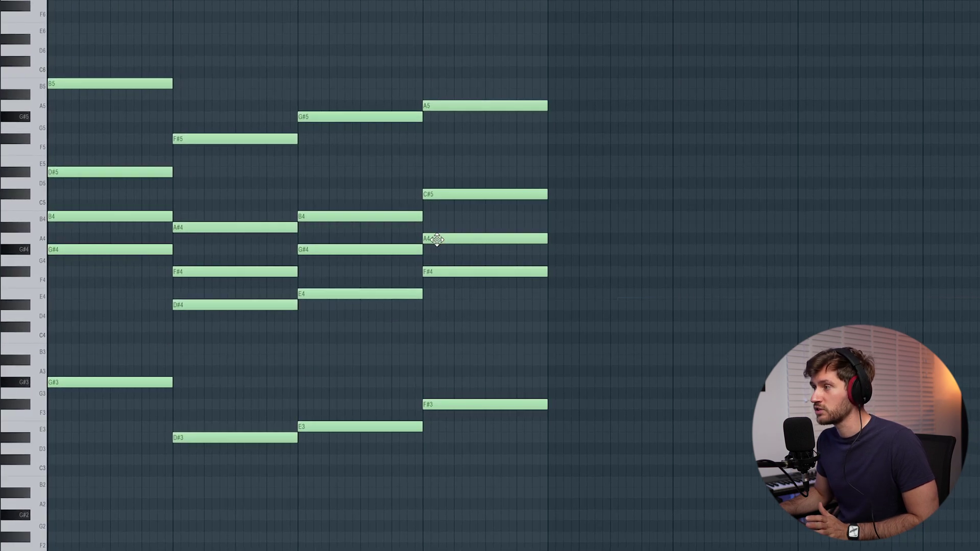
pyautogui.moveTo(437, 231); pyautogui.dragTo(437, 221)
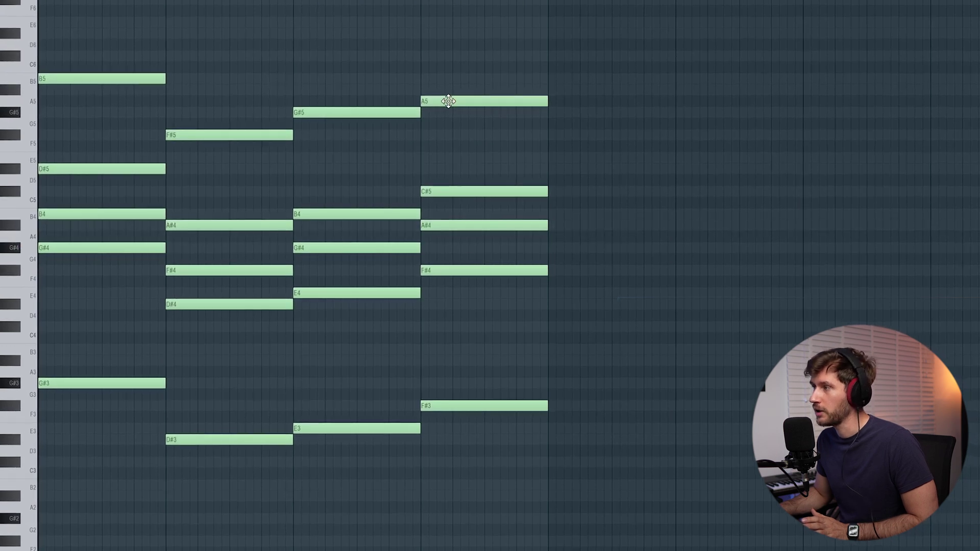
pyautogui.moveTo(449, 101); pyautogui.dragTo(448, 90)
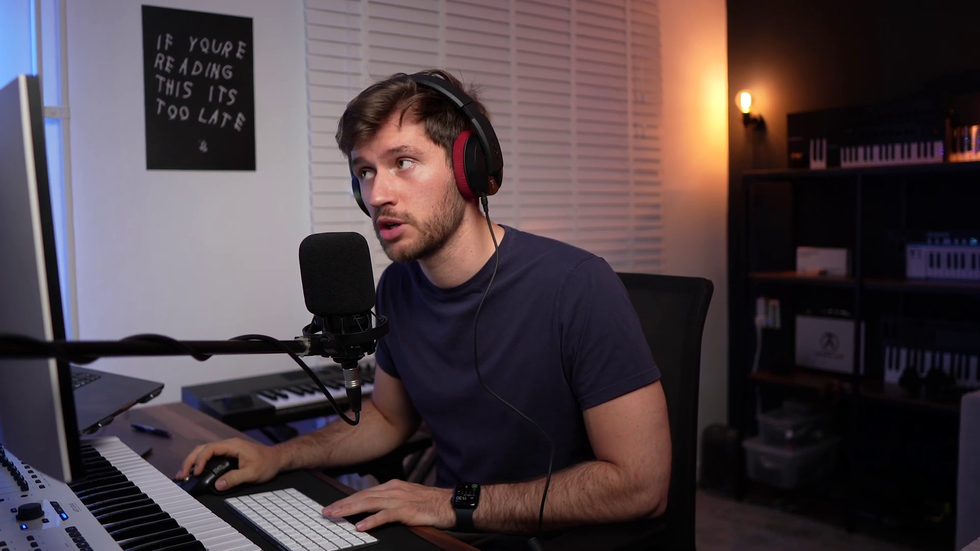
# Step: Clone the Strings channel and rename the copy Violin
pyautogui.rightClick(310, 175)
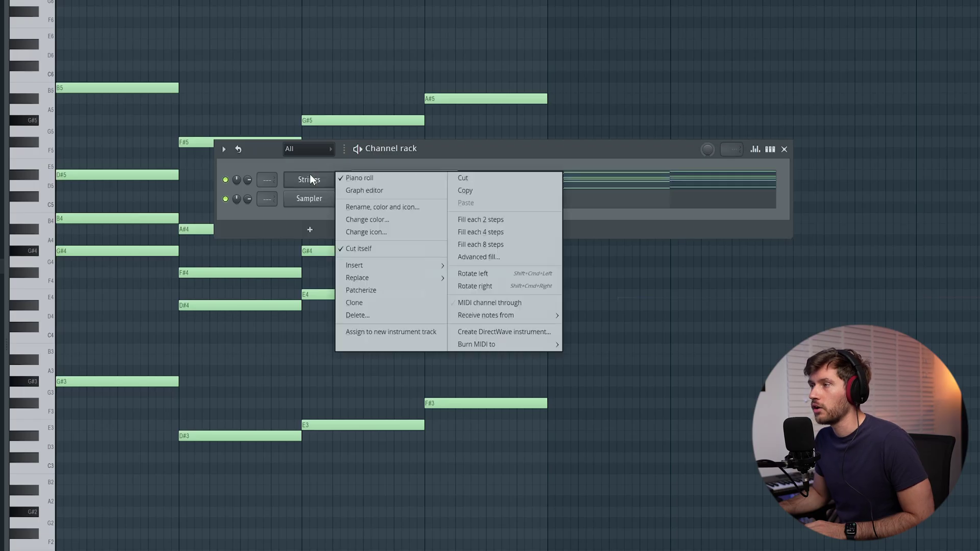
pyautogui.click(374, 302)
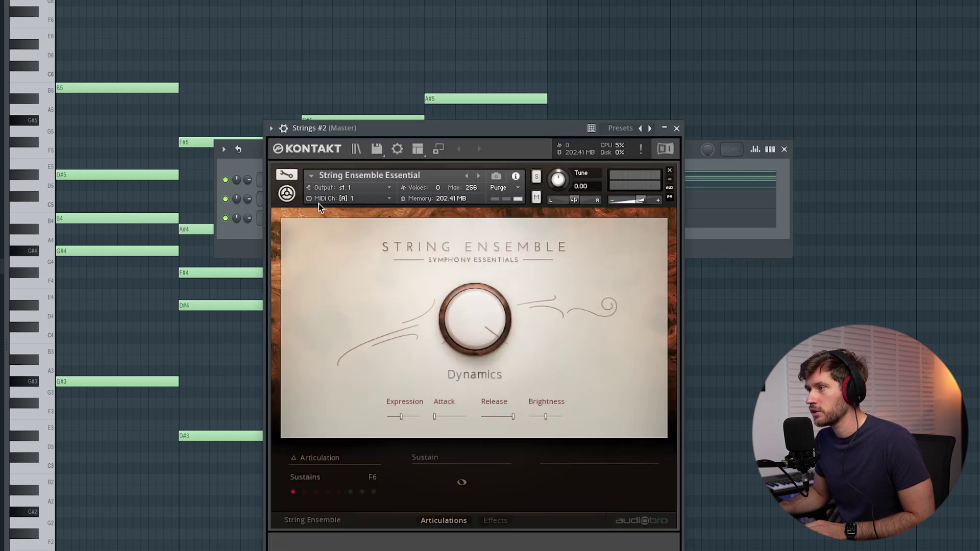
pyautogui.click(677, 128)
pyautogui.rightClick(325, 196)
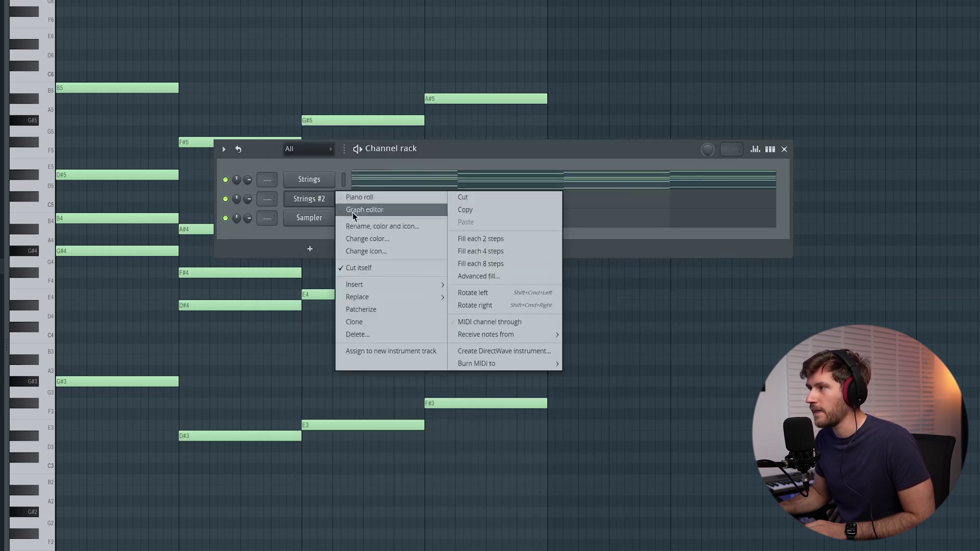
pyautogui.click(372, 225)
pyautogui.write('V')
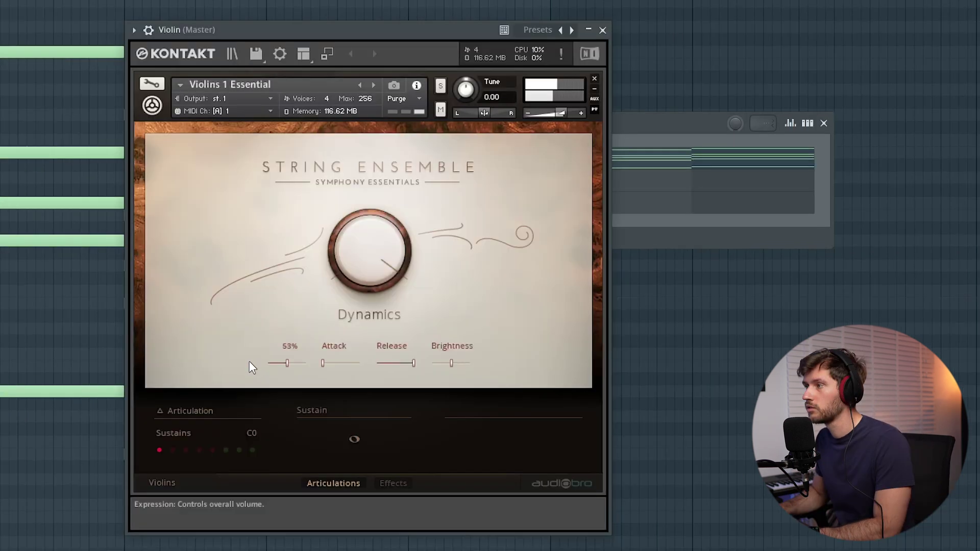
# Step: Set the Violins 1 Essential Expression to 52% and close the instrument
pyautogui.moveTo(249, 360)
pyautogui.mouseDown()
pyautogui.moveTo(236, 361)
pyautogui.moveTo(252, 363)
pyautogui.mouseUp()
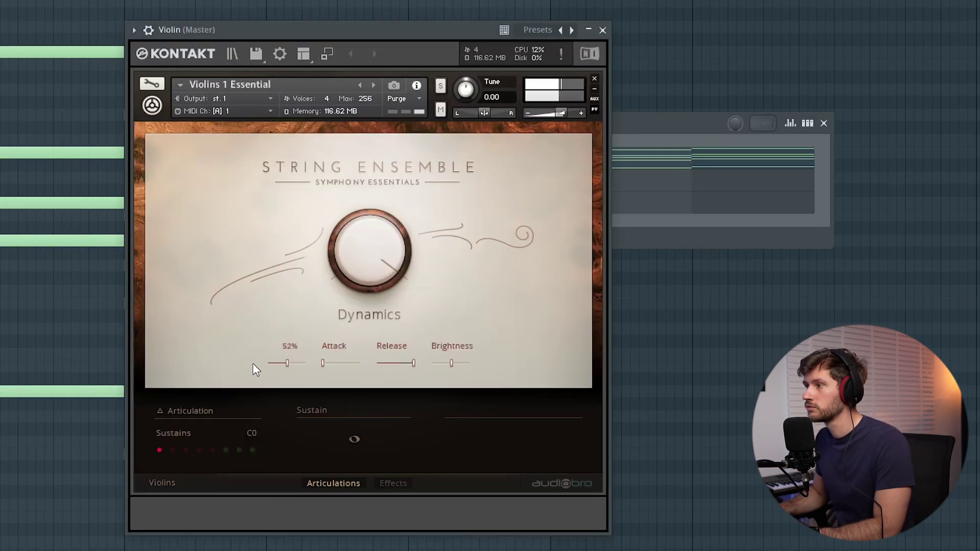
pyautogui.click(601, 31)
# Step: Add a sustained B5 note across all four bars in the Violin channel's piano roll and play it
pyautogui.click(345, 184)
pyautogui.moveTo(26, 76)
pyautogui.mouseDown()
pyautogui.moveTo(18, 228)
pyautogui.moveTo(23, 69)
pyautogui.mouseUp()
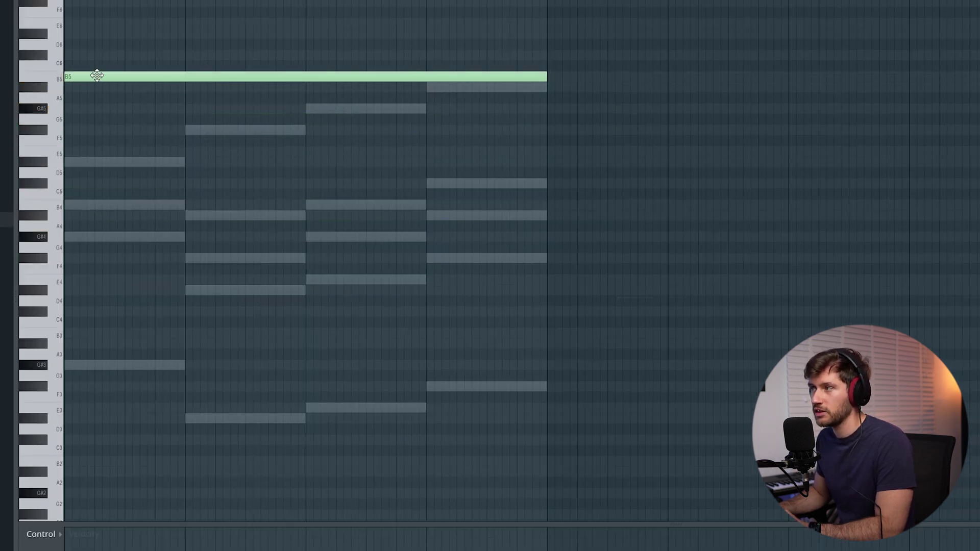
pyautogui.press('space')
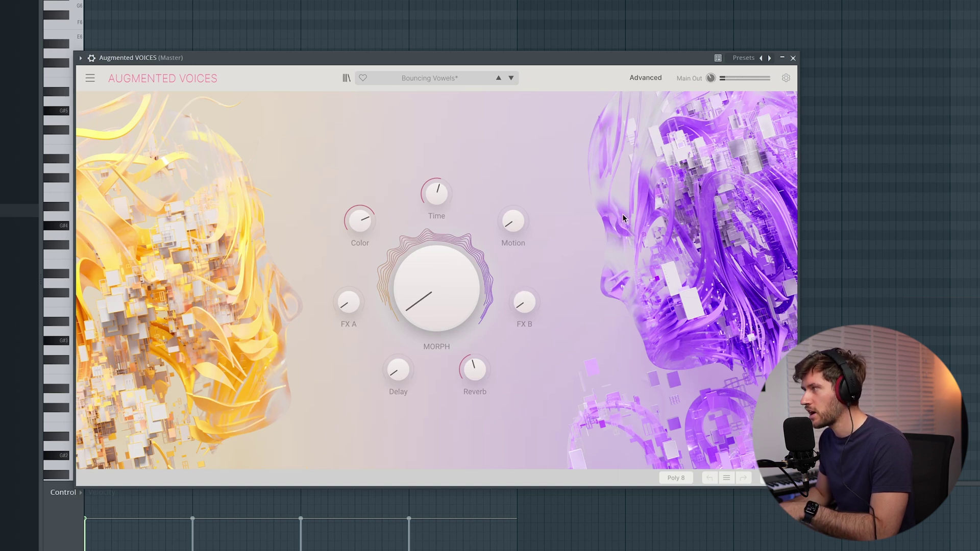
# Step: Close the Augmented VOICES instrument and listen to its sustained B4 note with the chords
pyautogui.click(794, 57)
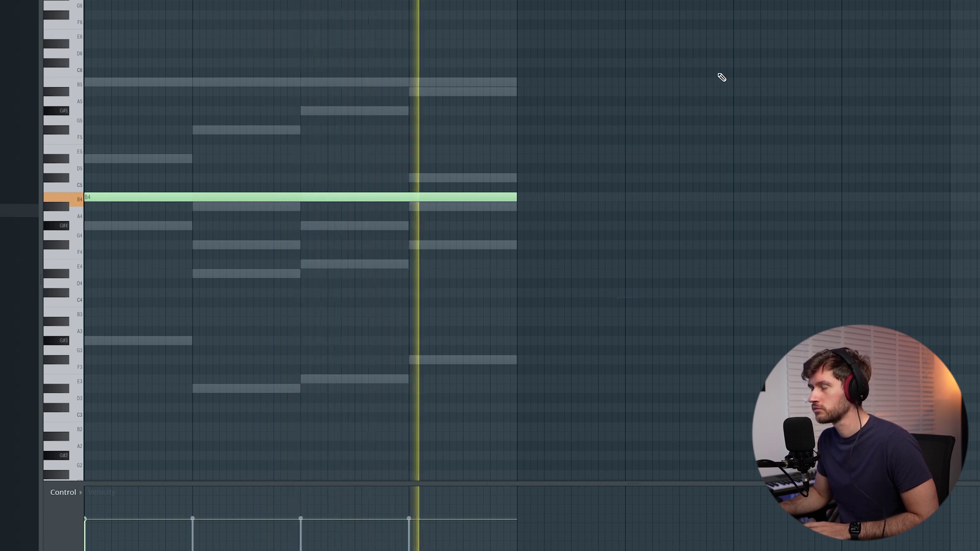
pyautogui.press('space')
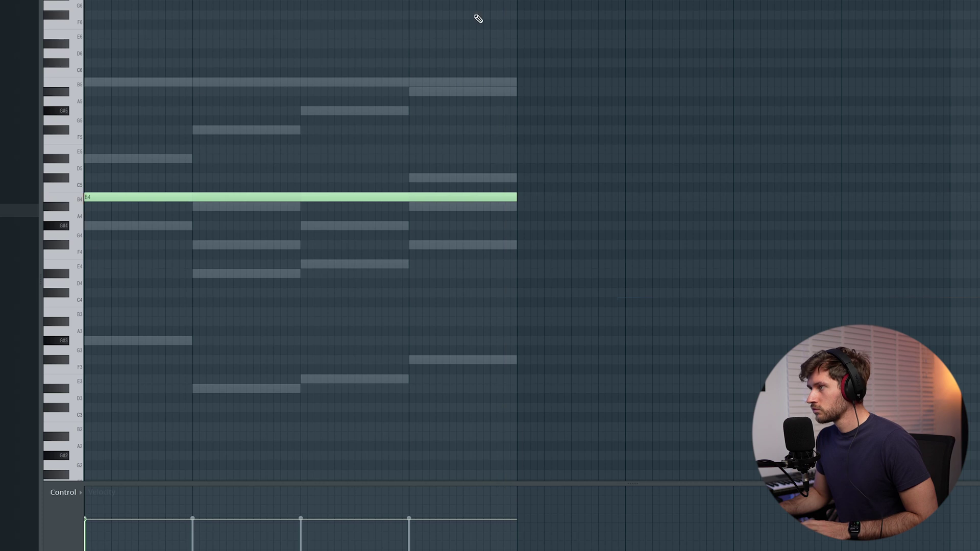
# Step: Load the Session Guitarist Electric Mint melody instrument in a Kontakt 7 channel and close its window
pyautogui.press('F6')
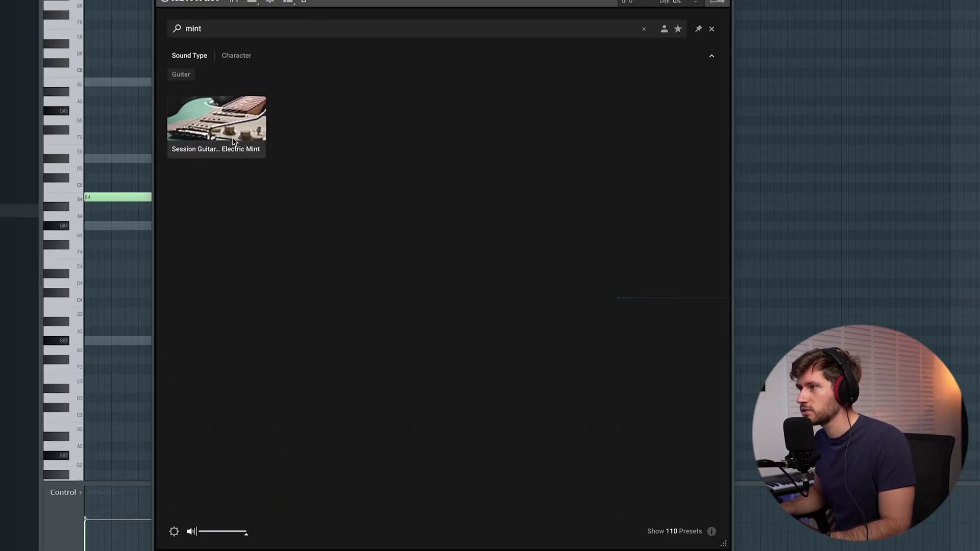
pyautogui.click(235, 141)
pyautogui.doubleClick(234, 119)
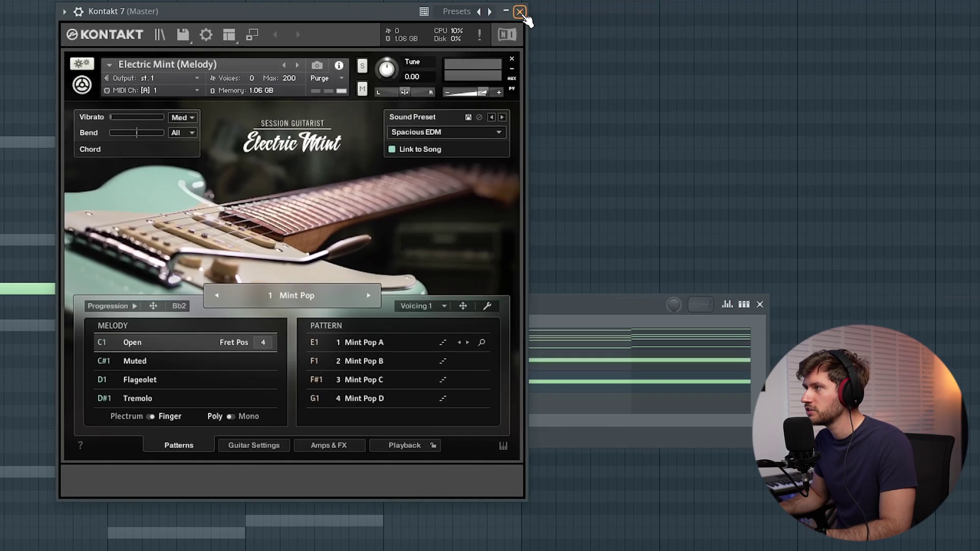
pyautogui.click(518, 16)
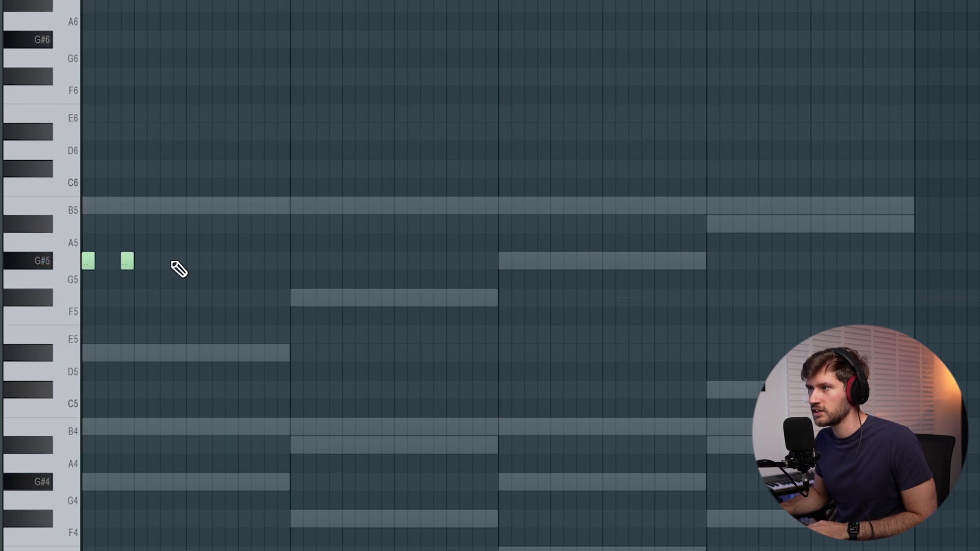
# Step: Continue the rhythmic pattern of short G#5 guitar notes into the following bars during playback and duplicate it
pyautogui.press('space')
pyautogui.click(270, 260)
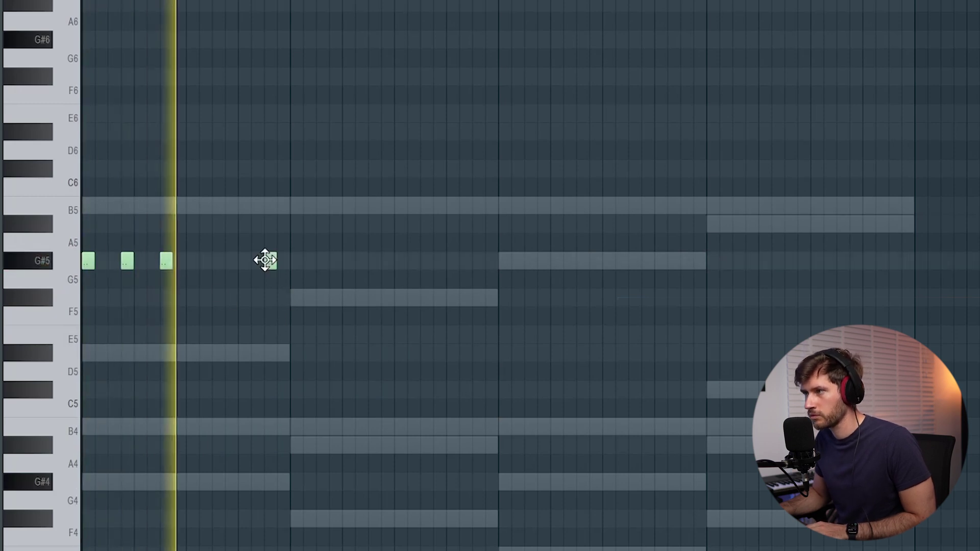
pyautogui.click(296, 261)
pyautogui.click(334, 261)
pyautogui.click(374, 261)
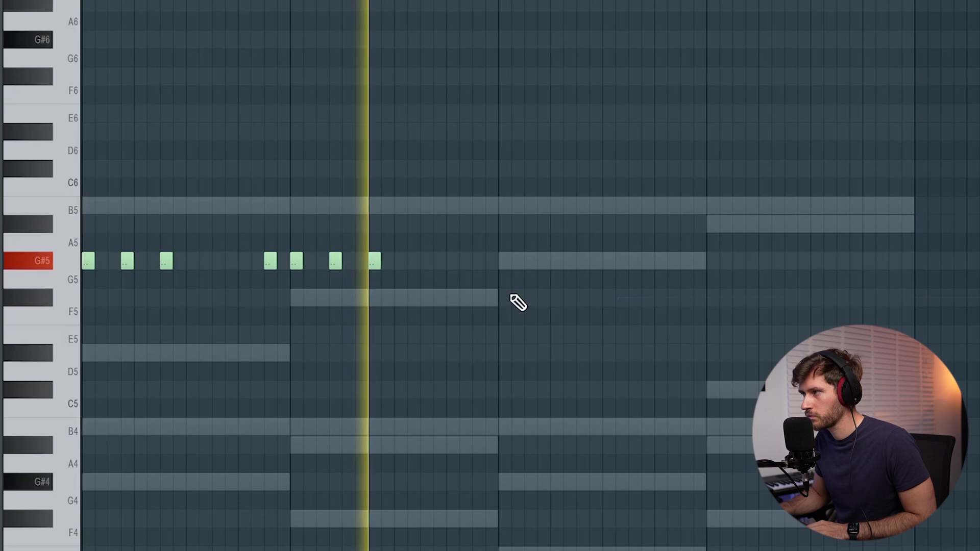
pyautogui.click(503, 260)
pyautogui.hotkey('ctrl', 'b')
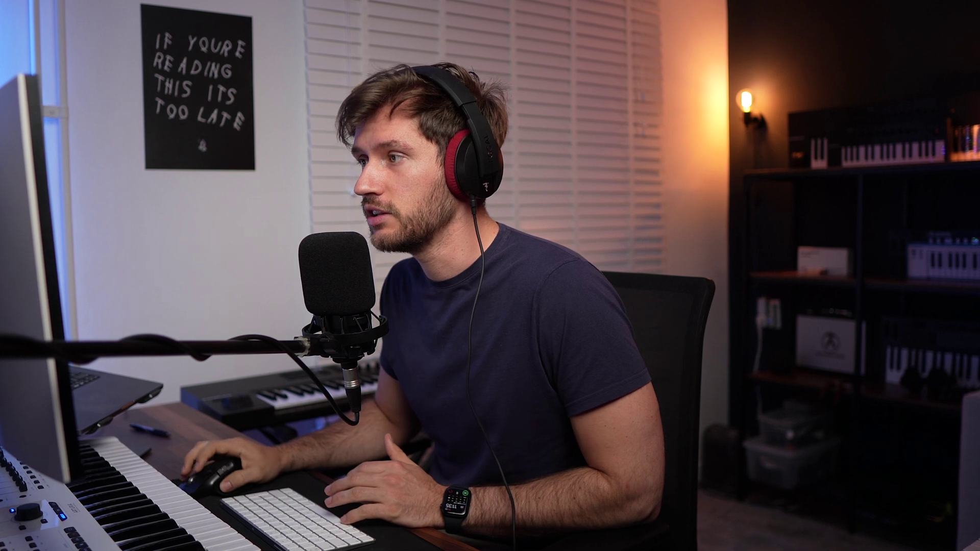
# Step: Search the Jup-8 V presets for a brass sound, load Hi Brass and close the instrument
pyautogui.click(394, 103)
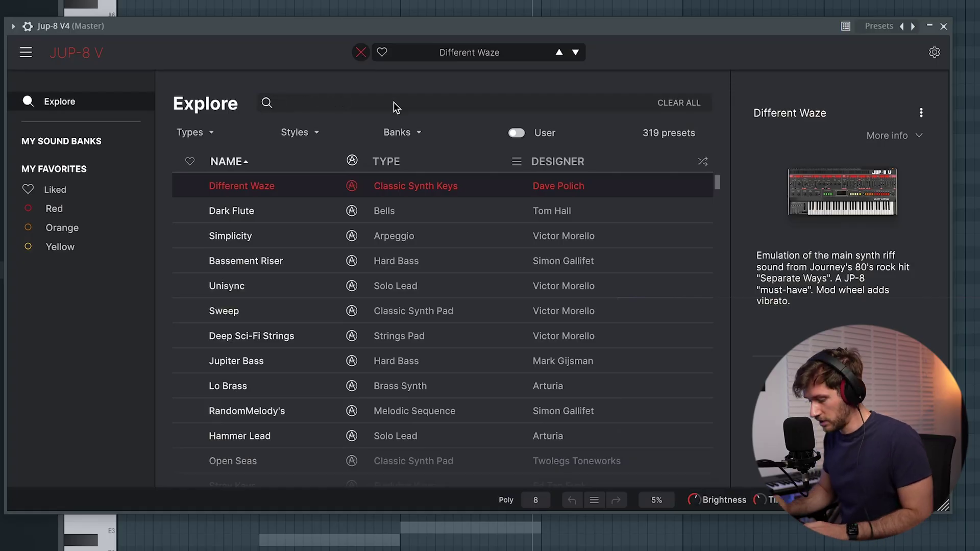
pyautogui.write('bass')
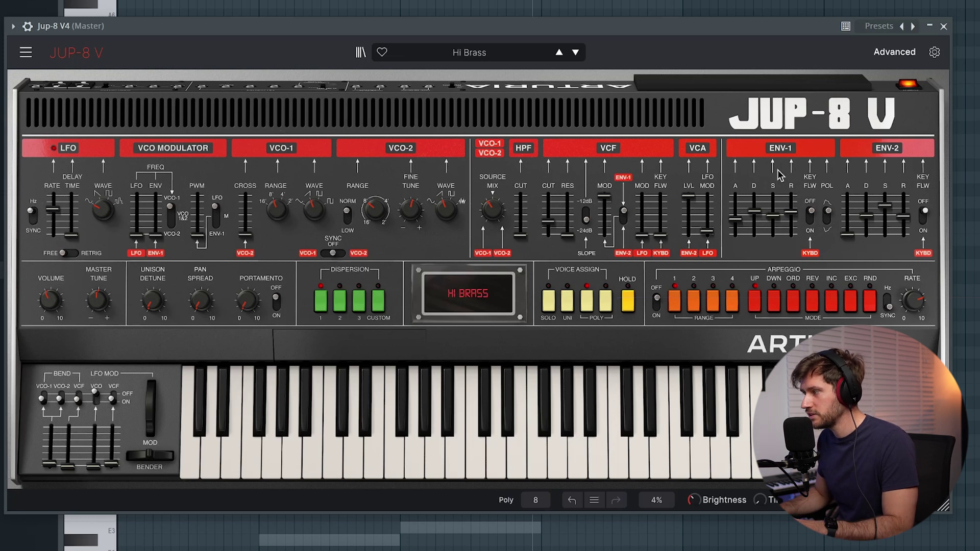
pyautogui.click(942, 27)
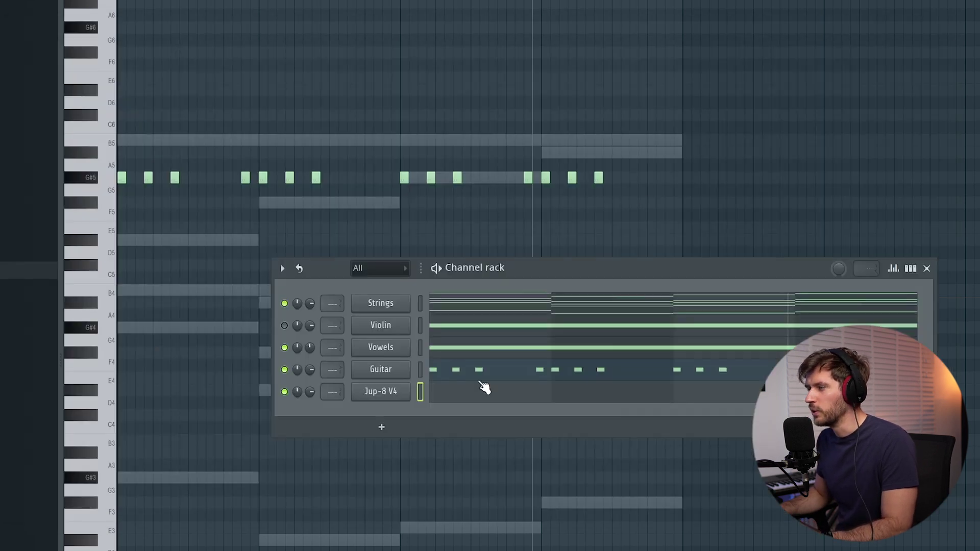
# Step: Add short offbeat G#3 notes, two per bar, in the Jup-8 V channel's first two bars during playback and duplicate them to bars three and four
pyautogui.click(475, 399)
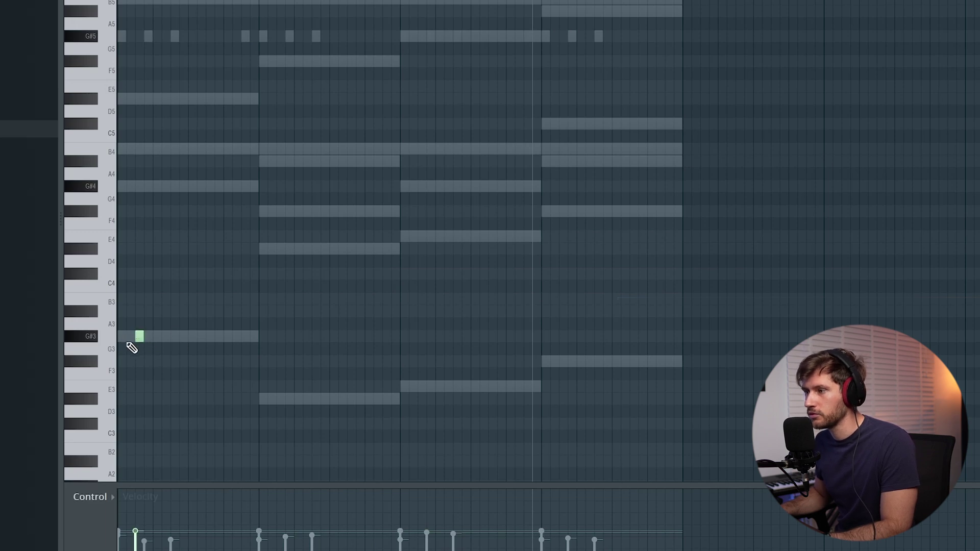
pyautogui.press('space')
pyautogui.click(209, 337)
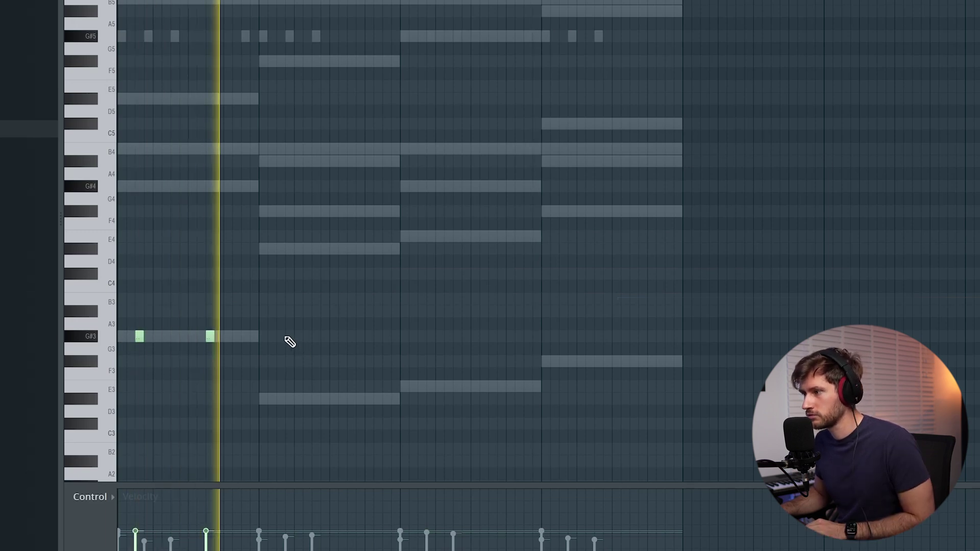
pyautogui.click(281, 336)
pyautogui.click(351, 336)
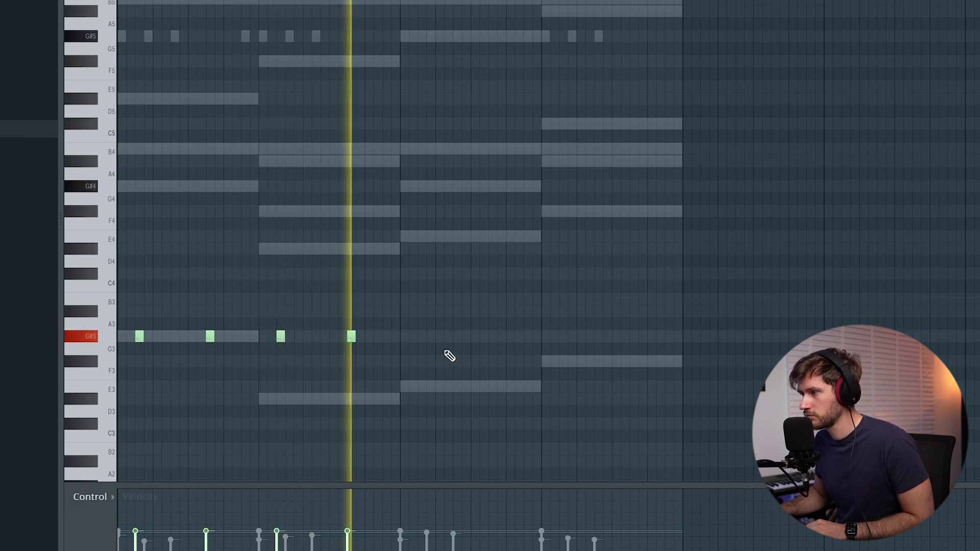
pyautogui.hotkey('ctrl', 'b')
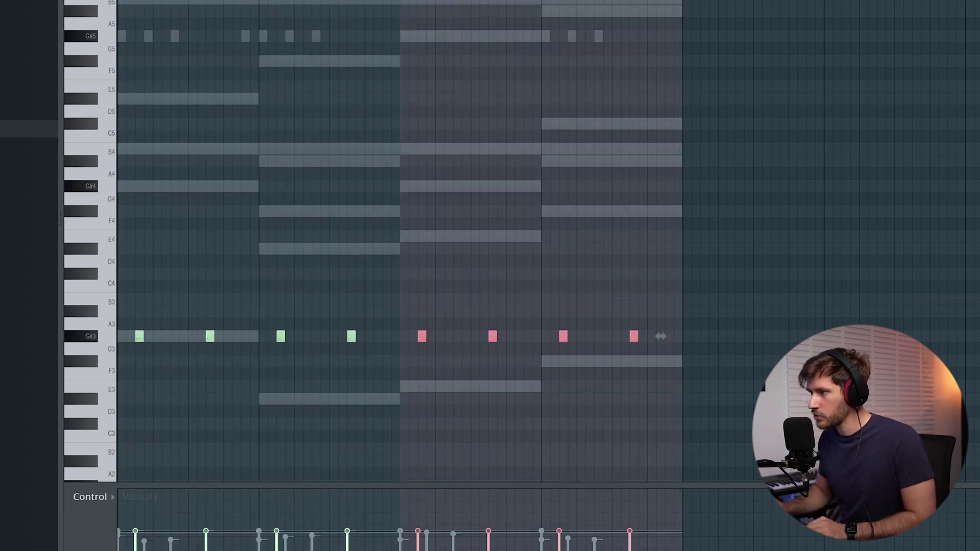
# Step: Keep the 31 Bass sound in Analog Lab V and the Boards of Zelina sound in Pigments, closing both instruments
pyautogui.click(531, 296)
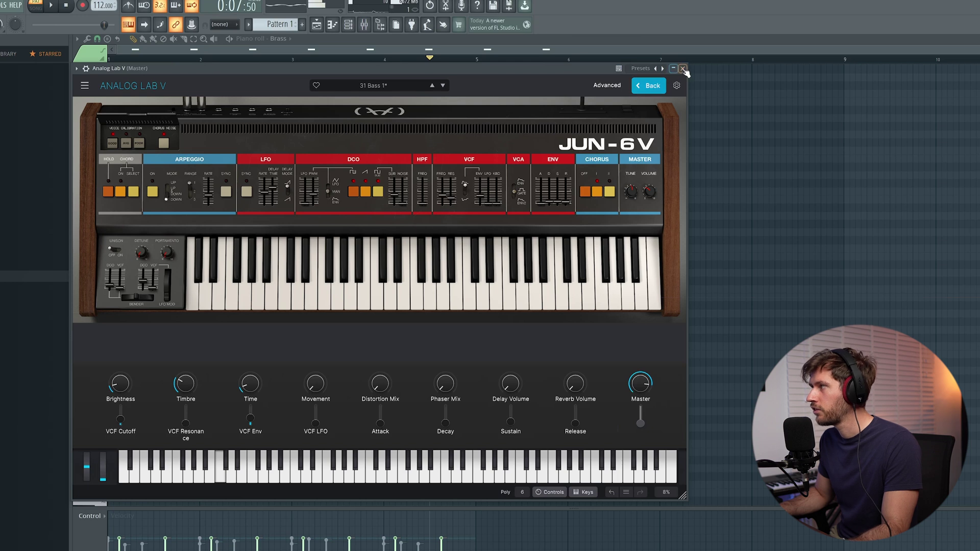
pyautogui.click(682, 68)
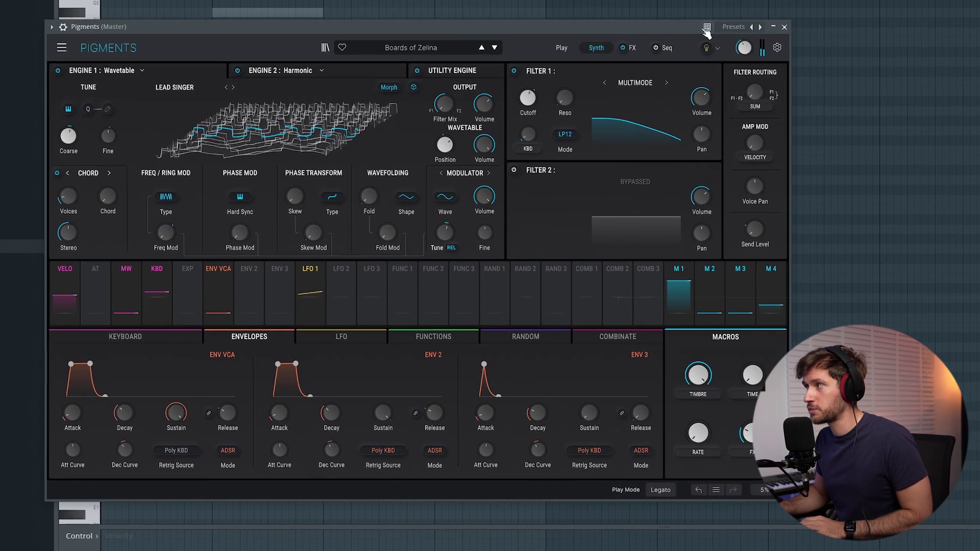
pyautogui.click(786, 26)
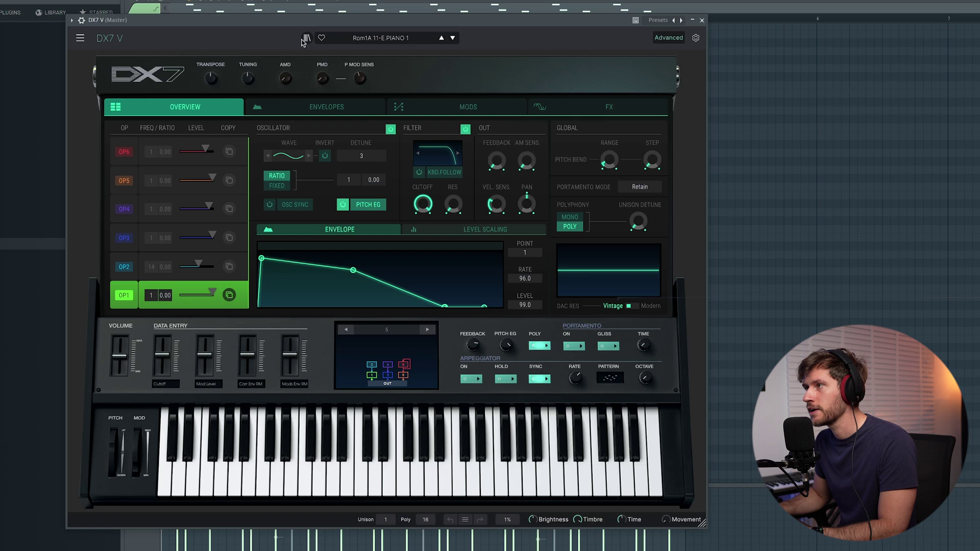
# Step: Search the DX7 V preset library for flute and load Flute Meets Keys
pyautogui.click(305, 39)
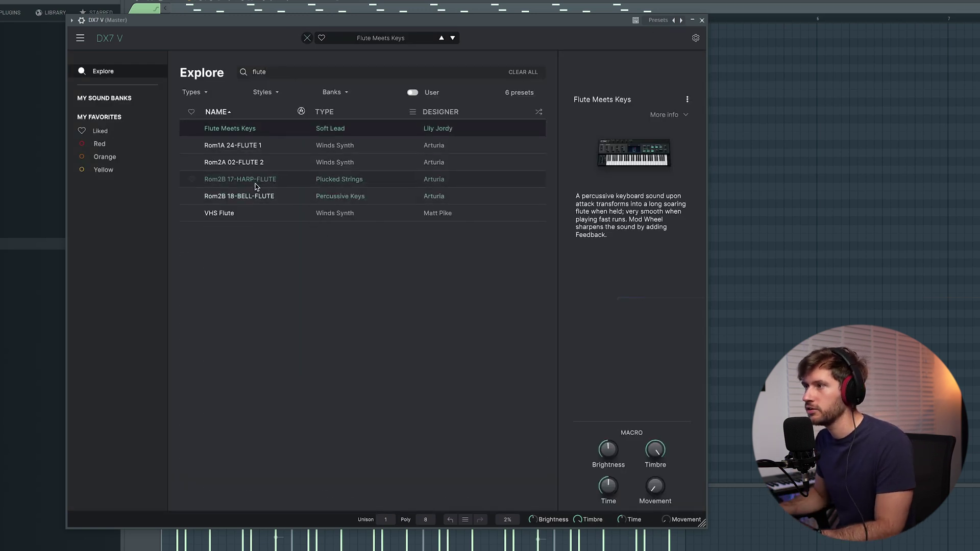
pyautogui.doubleClick(256, 132)
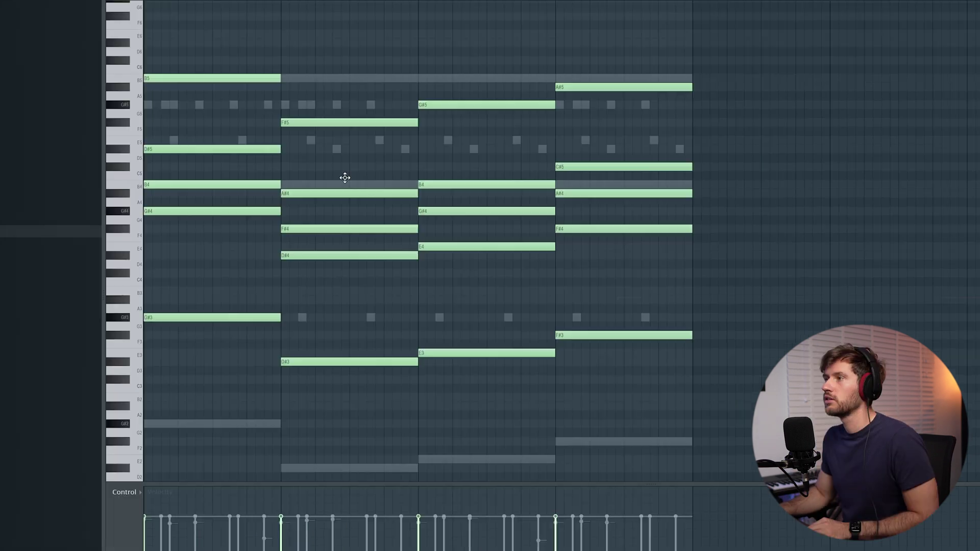
# Step: Copy the upper chord notes of the Strings channel, without the lowest bass notes, into the DX7 V channel's piano roll
pyautogui.scroll(2, 343, 175)
pyautogui.moveTo(145, 82); pyautogui.dragTo(159, 303)
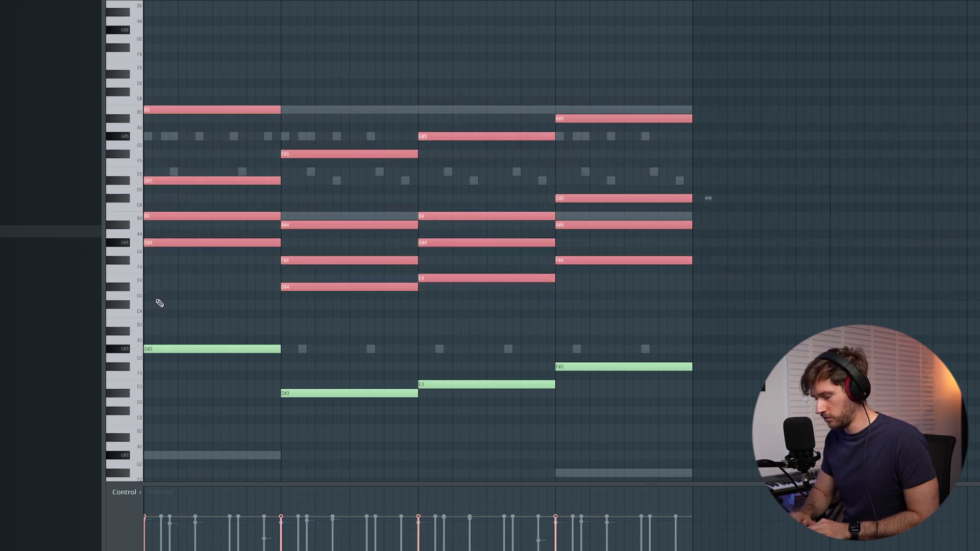
pyautogui.press('F6')
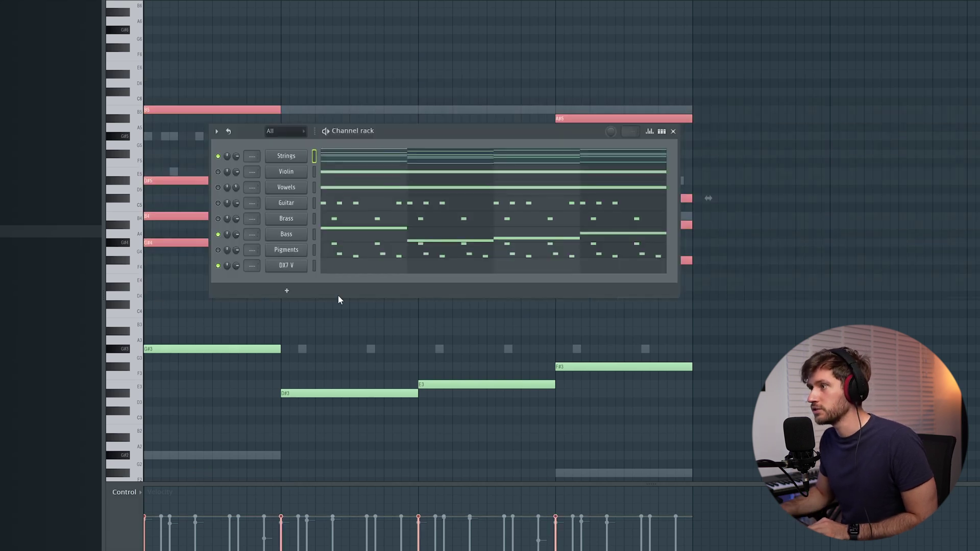
pyautogui.press('F6')
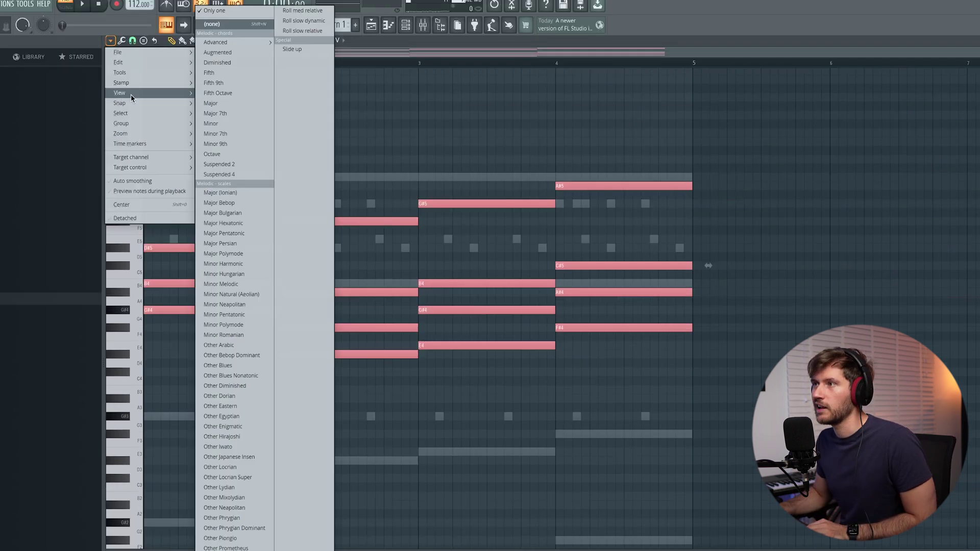
# Step: Arpeggiate the DX7 V chord notes with the Flip pattern, range 1 and Block sync, and listen to them during playback
pyautogui.click(110, 41)
pyautogui.moveTo(131, 93)
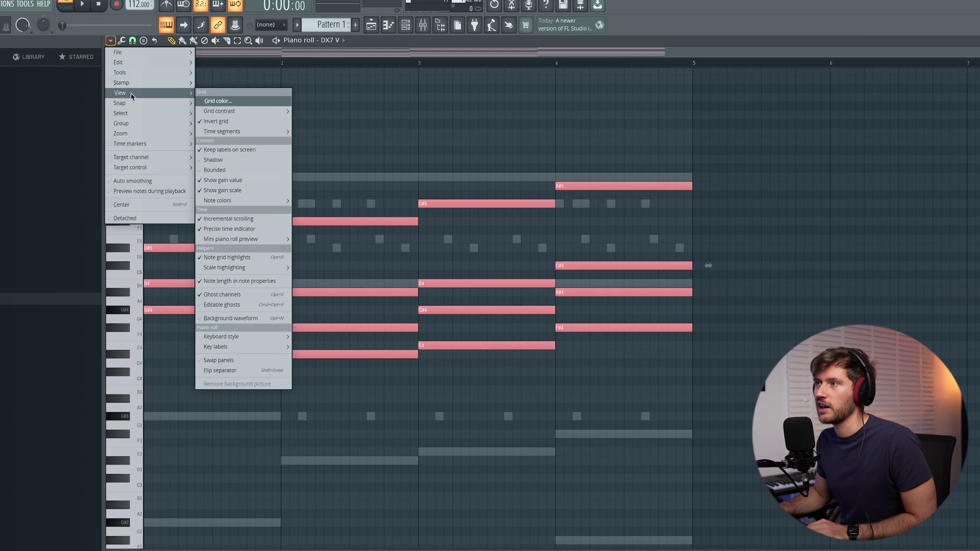
pyautogui.moveTo(131, 54)
pyautogui.moveTo(123, 72)
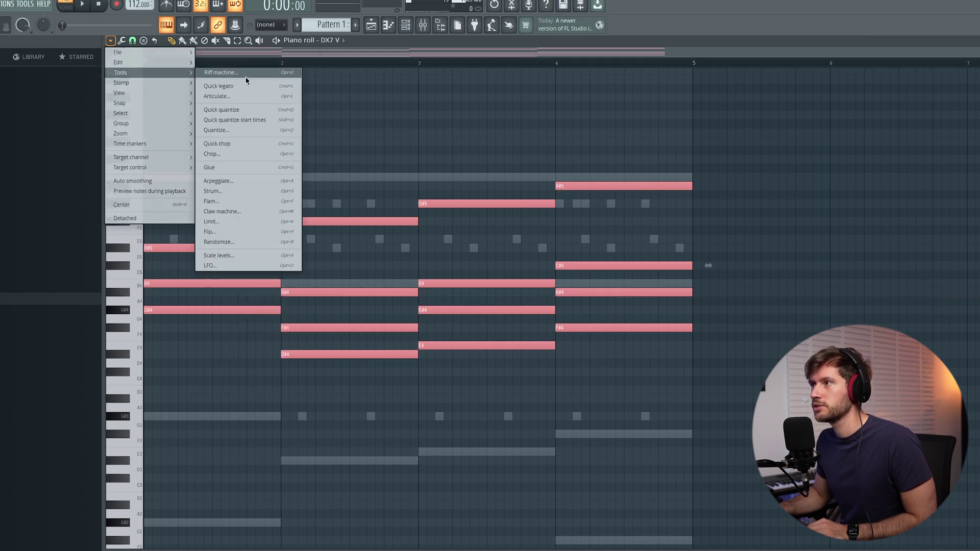
pyautogui.click(219, 181)
pyautogui.press('space')
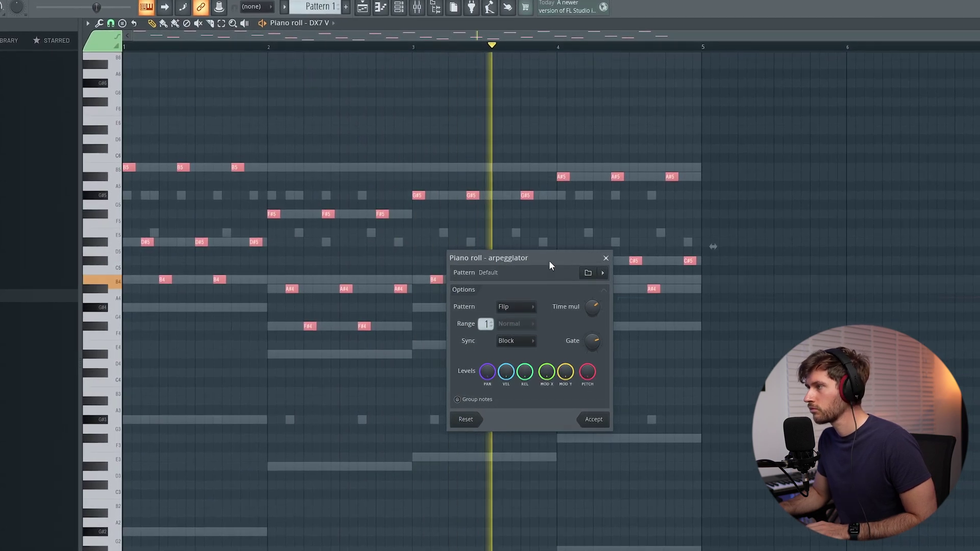
pyautogui.moveTo(549, 260); pyautogui.dragTo(479, 342)
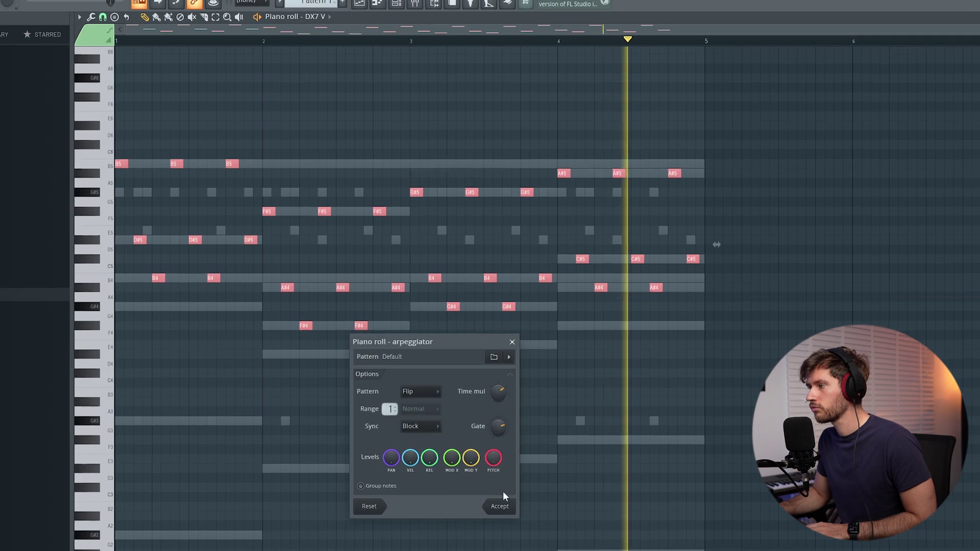
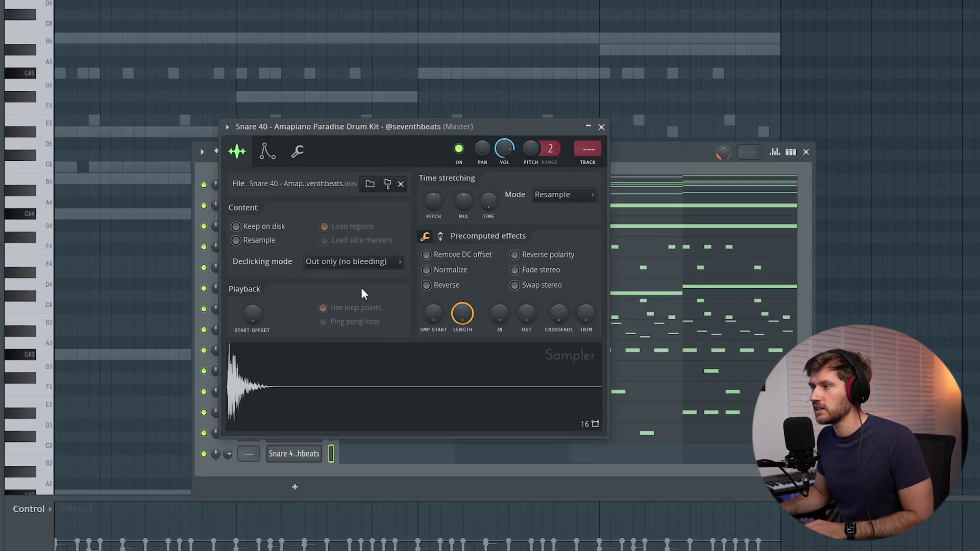
# Step: Open the envelope settings of the Snare 40 sample and play its C5 hits near the end of each bar
pyautogui.click(267, 152)
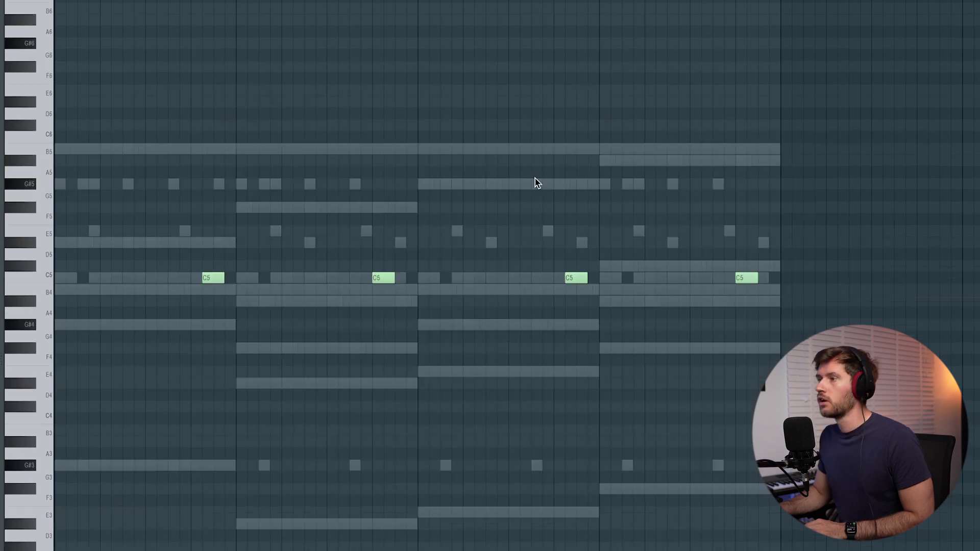
pyautogui.press('space')
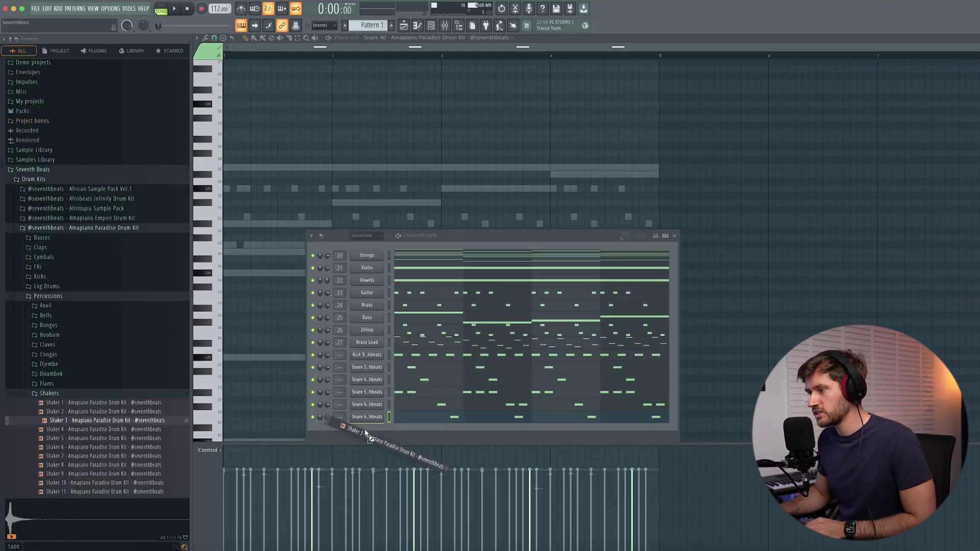
# Step: Add the Shaker 3 sample as a new channel and listen to the C5 percussion hits in bars one and three
pyautogui.click(365, 429)
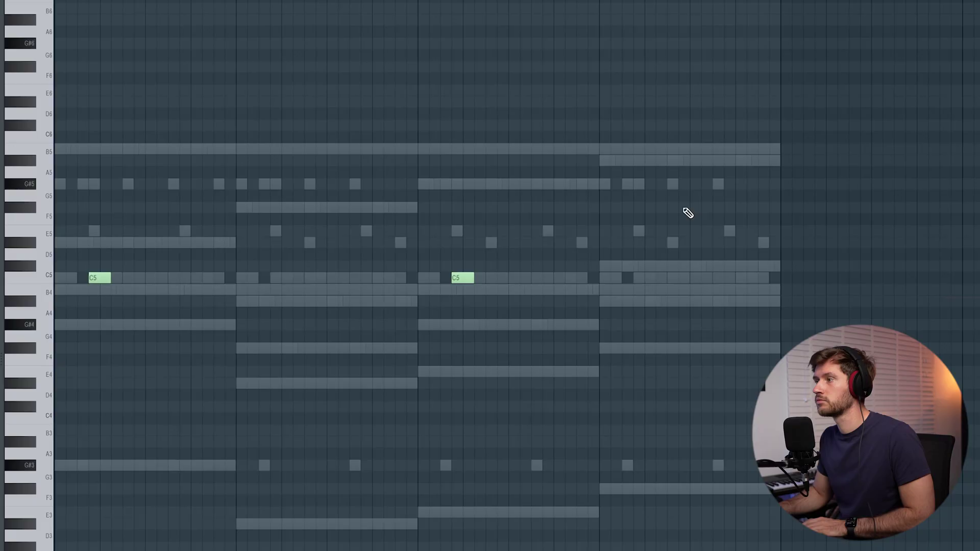
pyautogui.press('space')
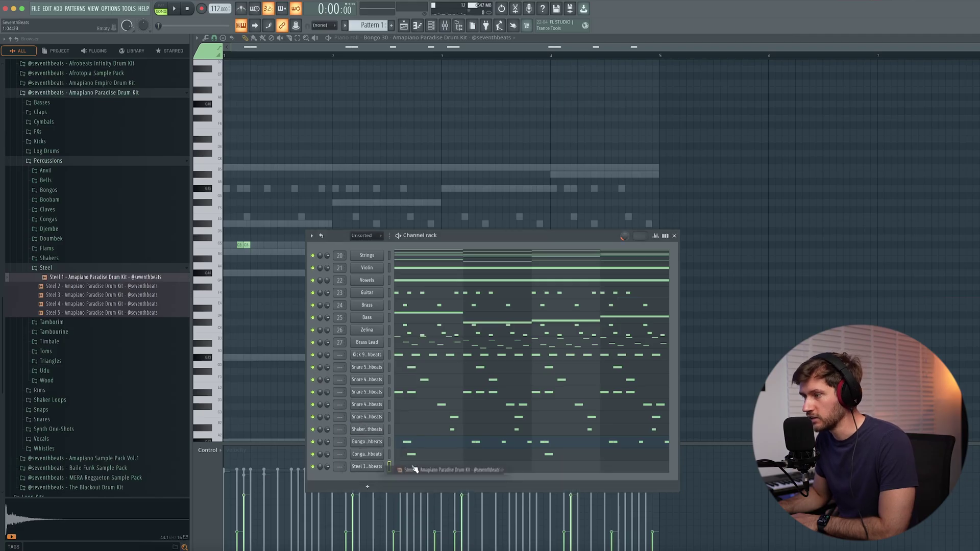
# Step: Add the Steel 1 sample as a new channel, place a C5 hit at the start of each of the four bars and play it
pyautogui.moveTo(414, 468); pyautogui.dragTo(396, 461)
pyautogui.press('F6')
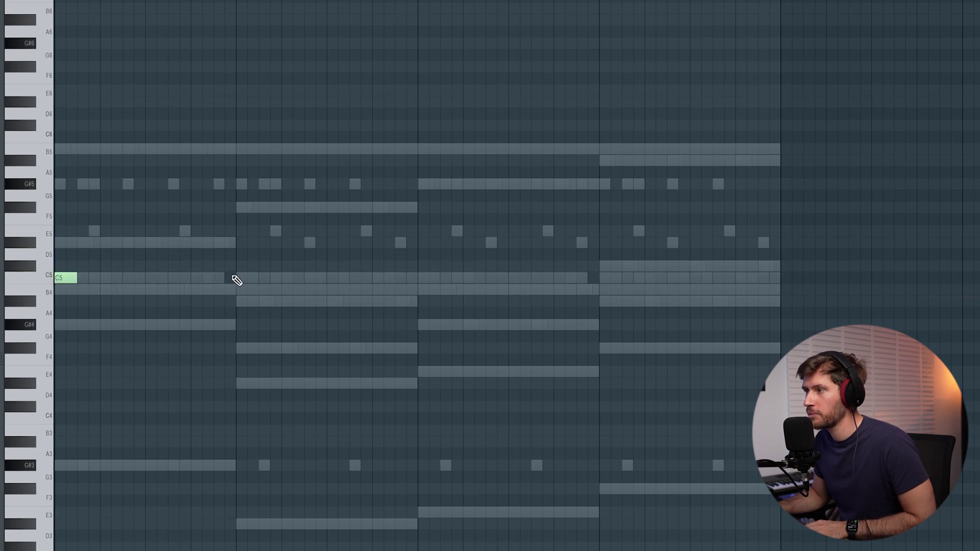
pyautogui.press('space')
pyautogui.click(237, 278)
pyautogui.click(422, 278)
pyautogui.click(602, 277)
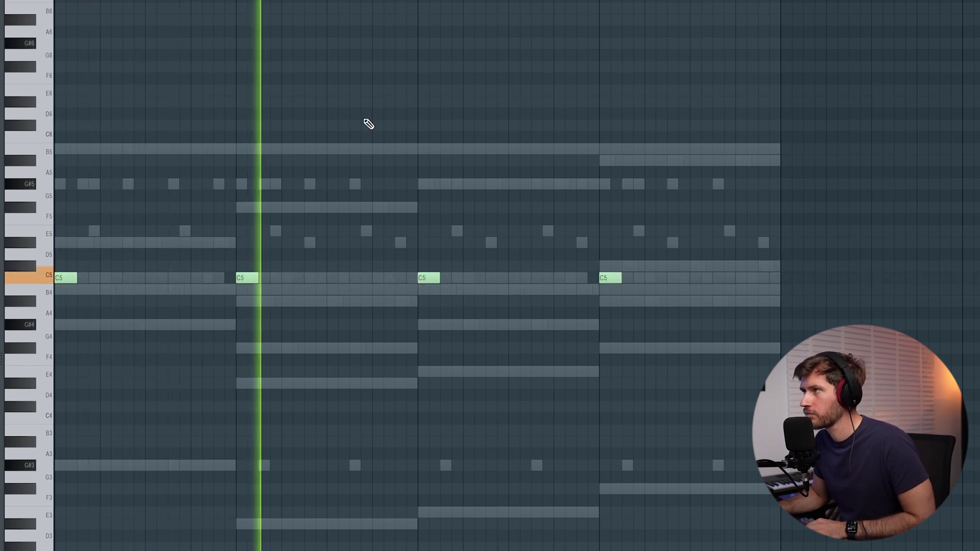
pyautogui.press('space')
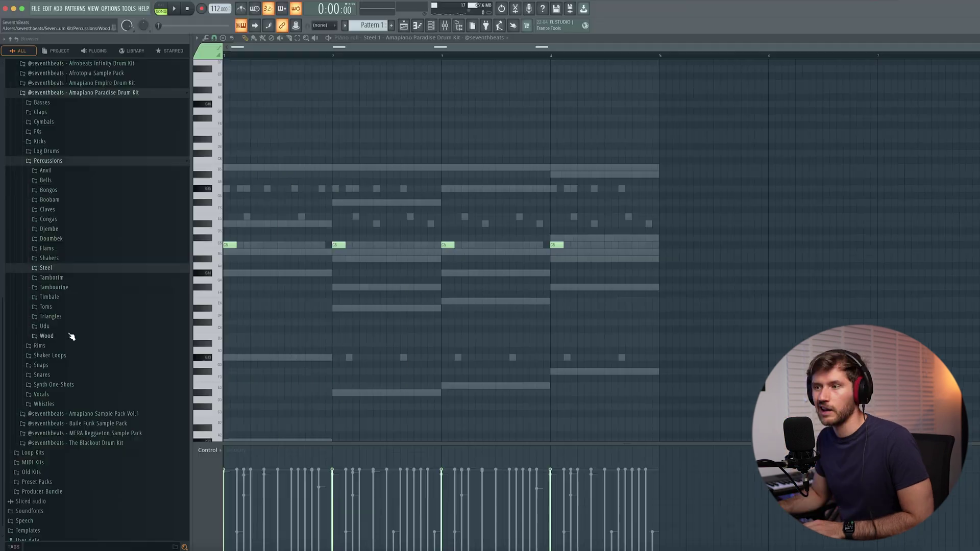
# Step: Find the Tom 22 sample in the Amapiano Paradise Drum Kit's Toms folder, add it as a new channel and play the beat
pyautogui.click(46, 306)
pyautogui.scroll(-2, 92, 411)
pyautogui.click(67, 463)
pyautogui.press('F6')
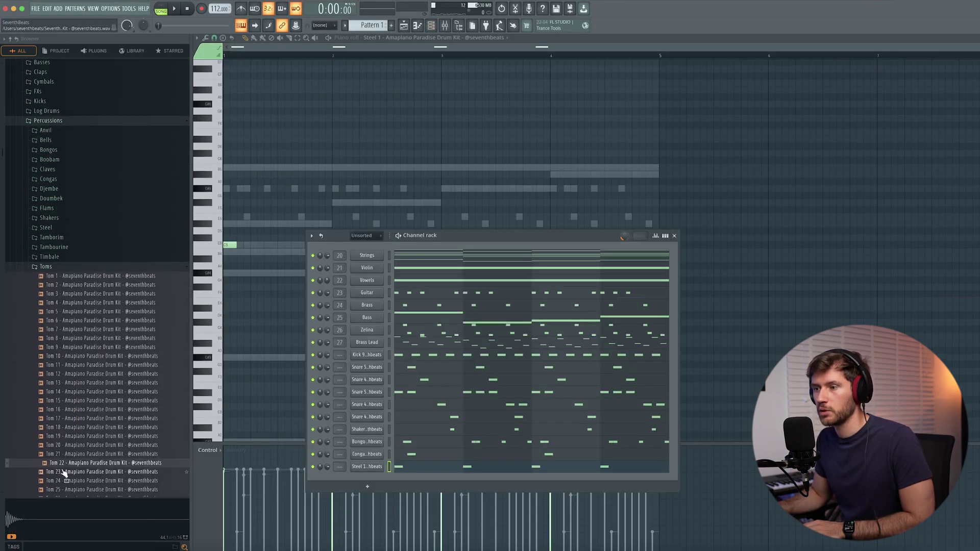
pyautogui.moveTo(377, 482); pyautogui.dragTo(373, 478)
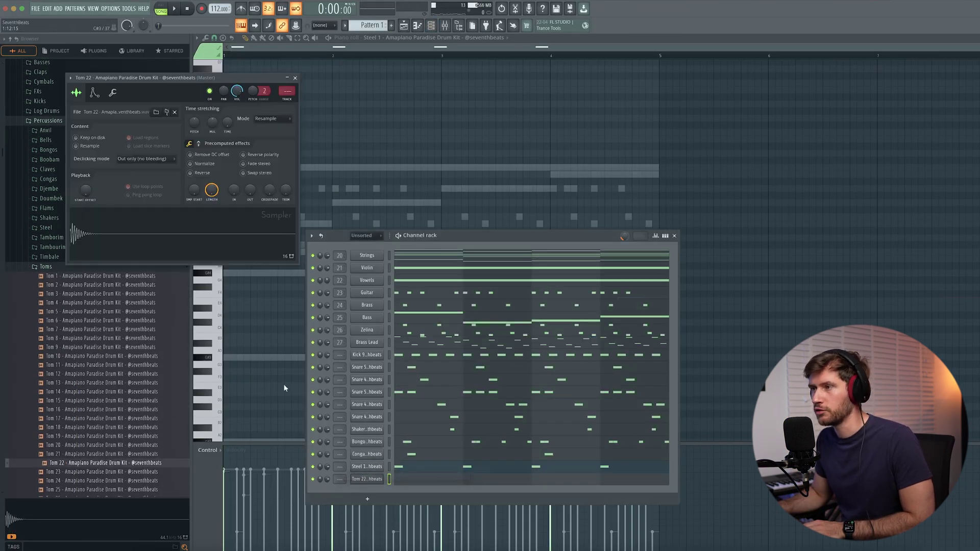
pyautogui.press('space')
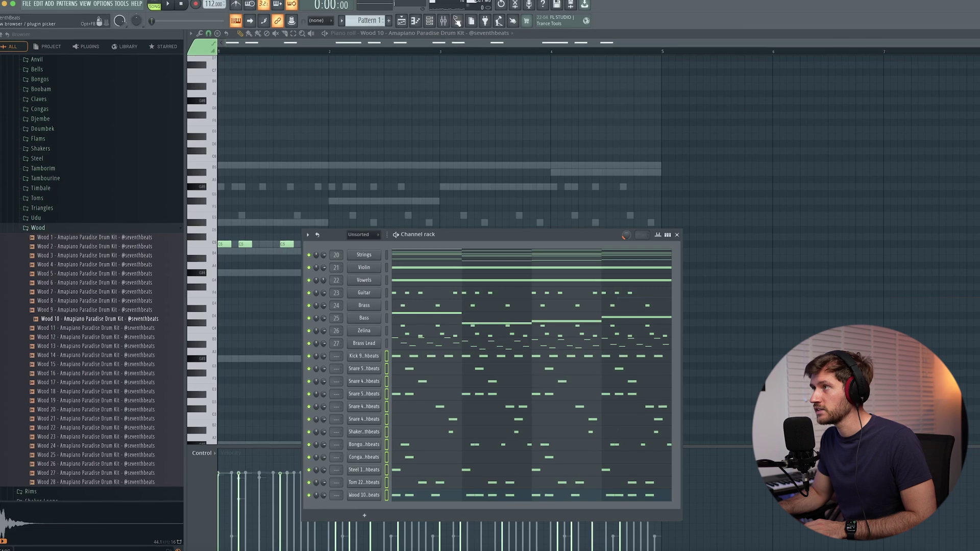
# Step: Route the selected drum and percussion channels, from Kick 9 to Wood 10, to mixer tracks 1 to 12 and lower the Snare 42 level
pyautogui.press('F9')
pyautogui.rightClick(264, 132)
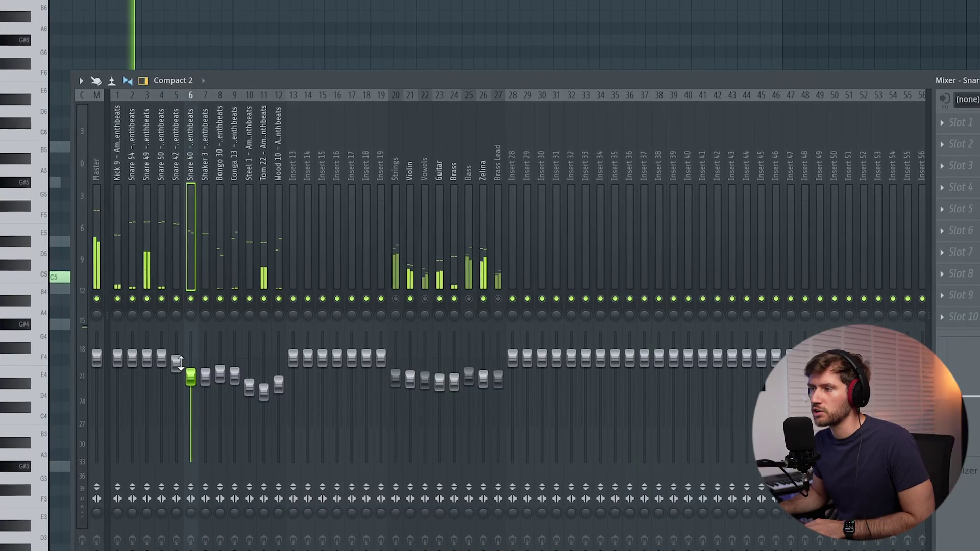
pyautogui.click(178, 362)
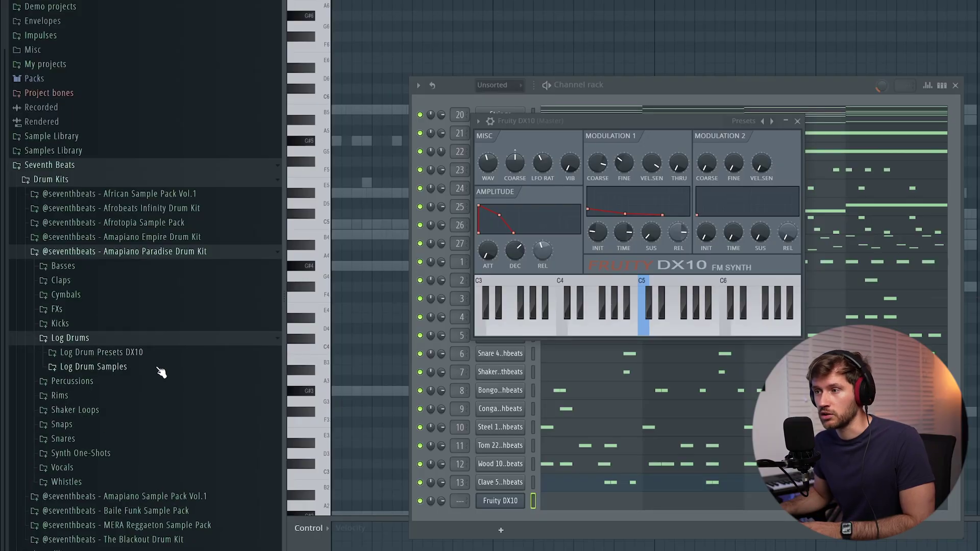
# Step: Load Log Drum Preset 19 from the Amapiano Paradise Drum Kit into the Fruity DX10 channel and open its piano roll
pyautogui.click(102, 352)
pyautogui.scroll(-3, 179, 399)
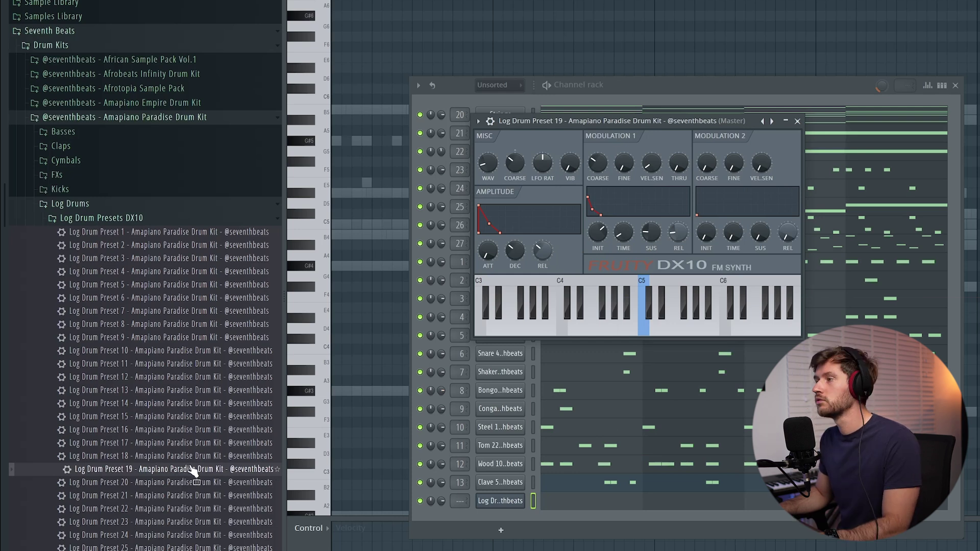
pyautogui.click(797, 121)
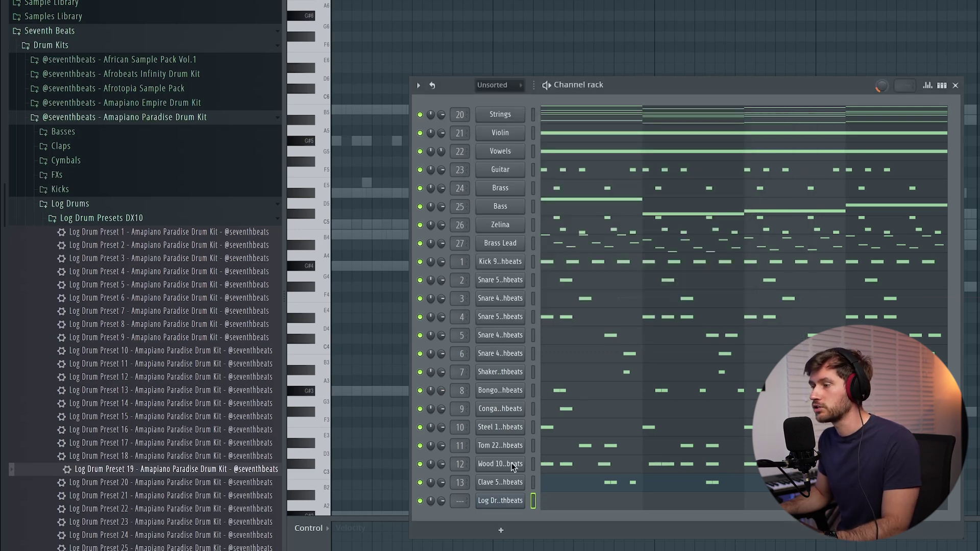
pyautogui.click(581, 503)
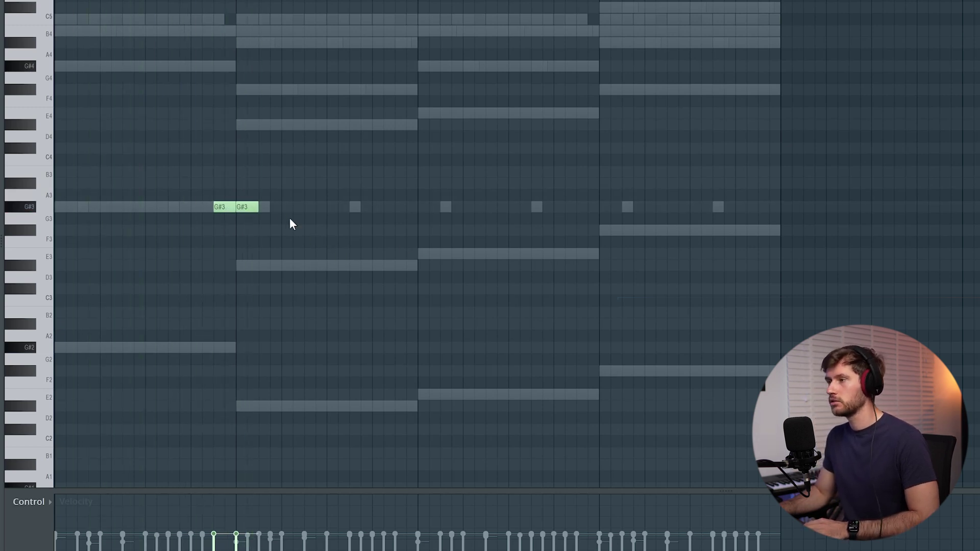
# Step: Continue the log drum line through bar 2 with spaced G#3 notes followed by three D#3 notes up to the bar's end
pyautogui.click(308, 265)
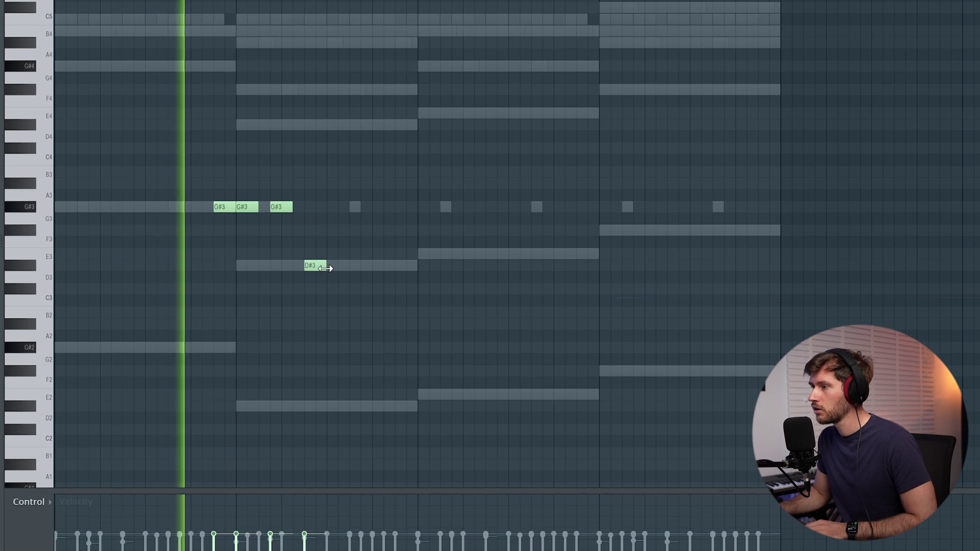
pyautogui.moveTo(310, 265); pyautogui.dragTo(309, 206)
pyautogui.click(334, 265)
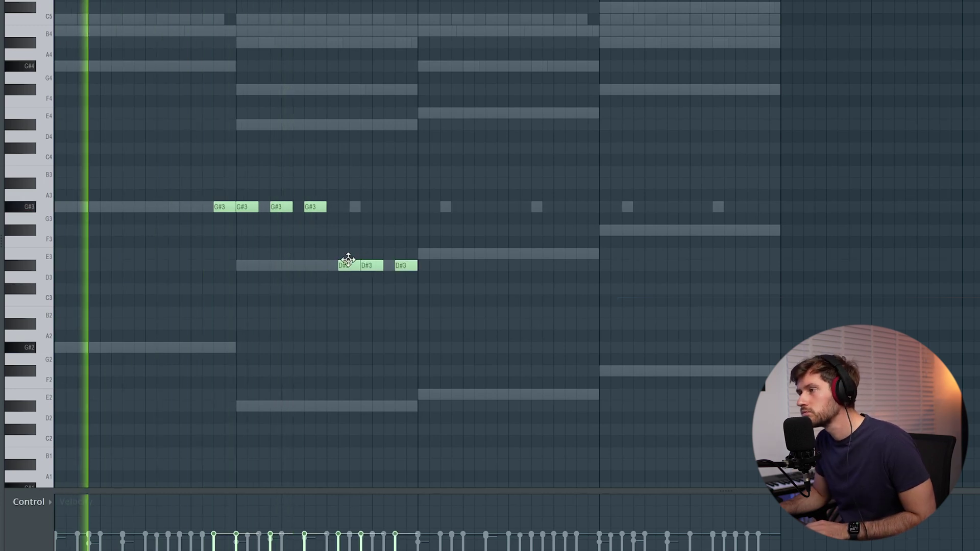
pyautogui.click(368, 265)
pyautogui.click(401, 265)
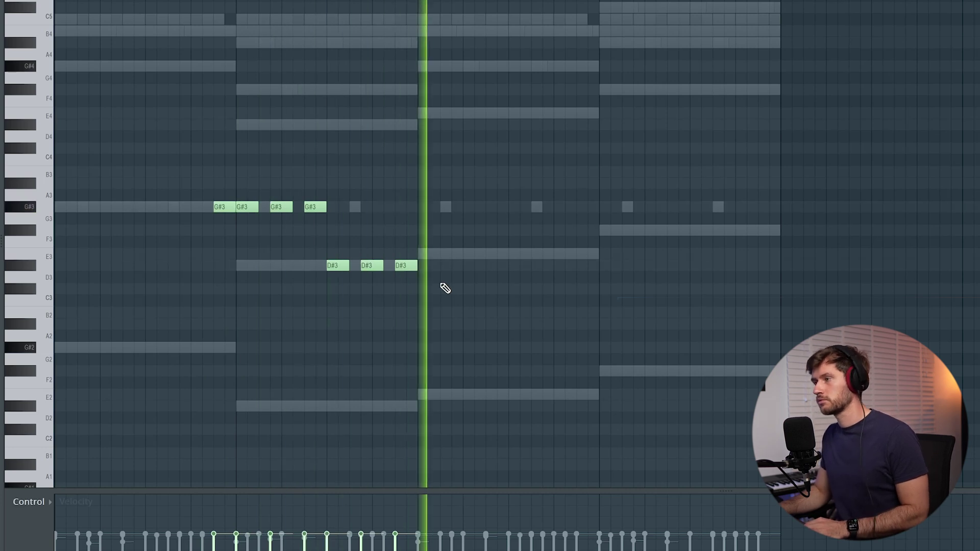
# Step: Copy the log drum phrase into bar 4 with its G#3 pickup, vary its ending with a D#4 note and raise all velocities
pyautogui.moveTo(421, 198); pyautogui.dragTo(238, 274)
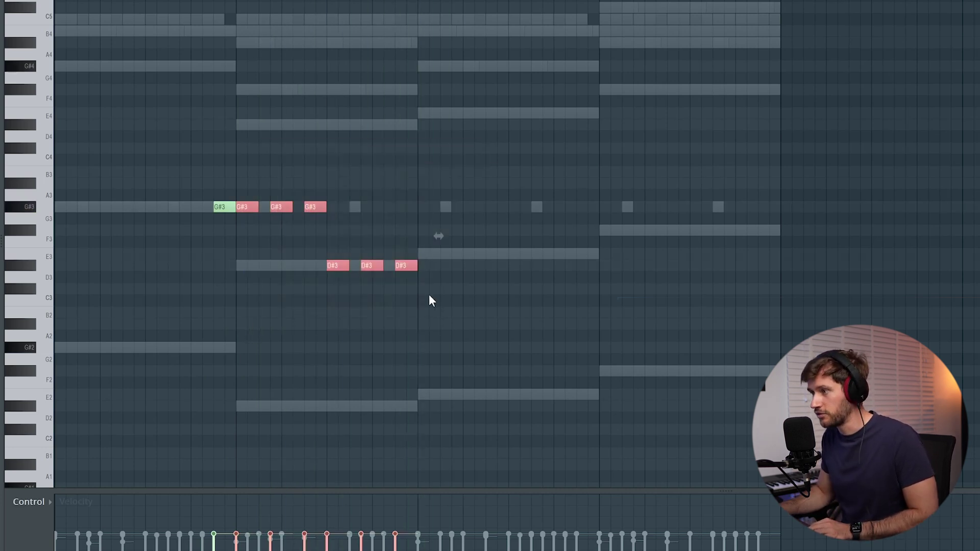
pyautogui.moveTo(221, 489); pyautogui.dragTo(242, 405)
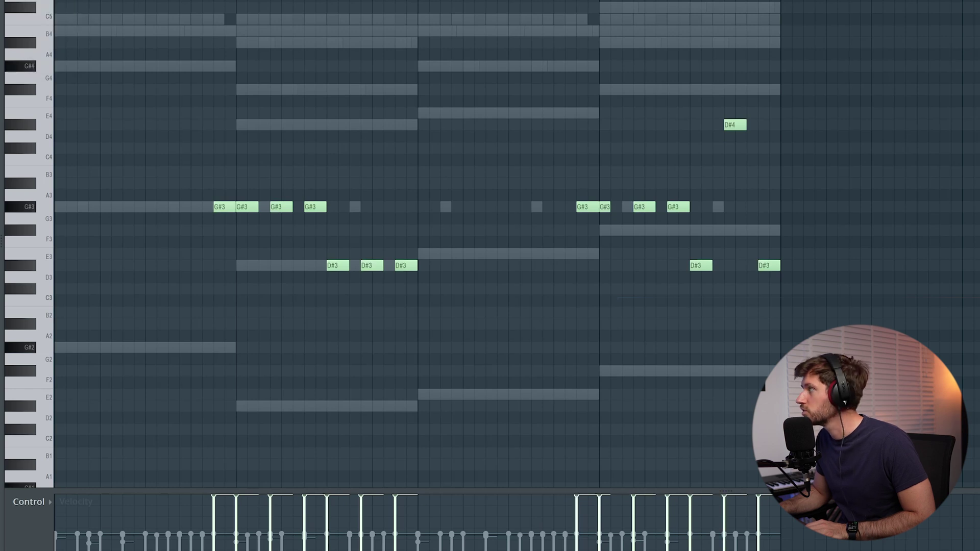
# Step: Replace the G#3 at the start of bar 4 with a roll of very short notes on a finer snap, with rising velocities
pyautogui.scroll(3, 490, 245)
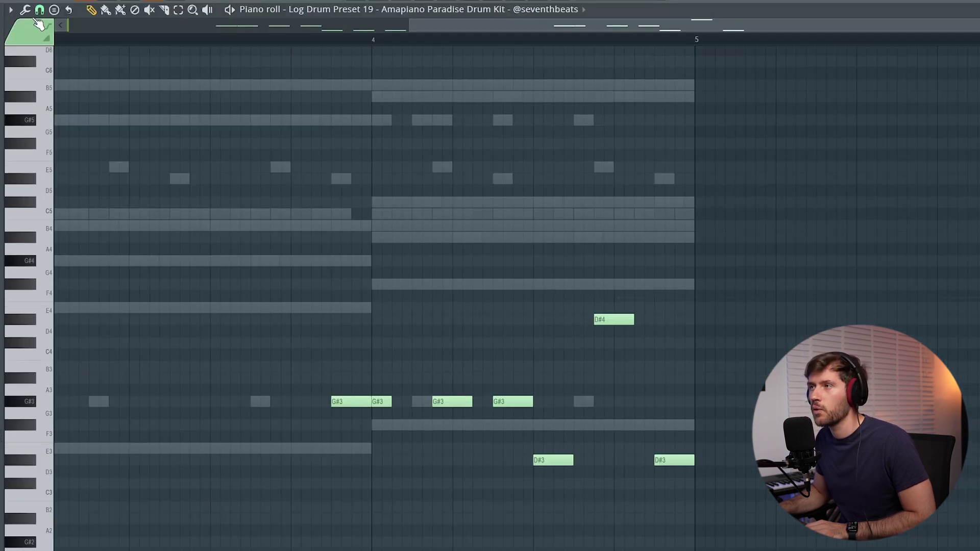
pyautogui.click(39, 10)
pyautogui.click(54, 114)
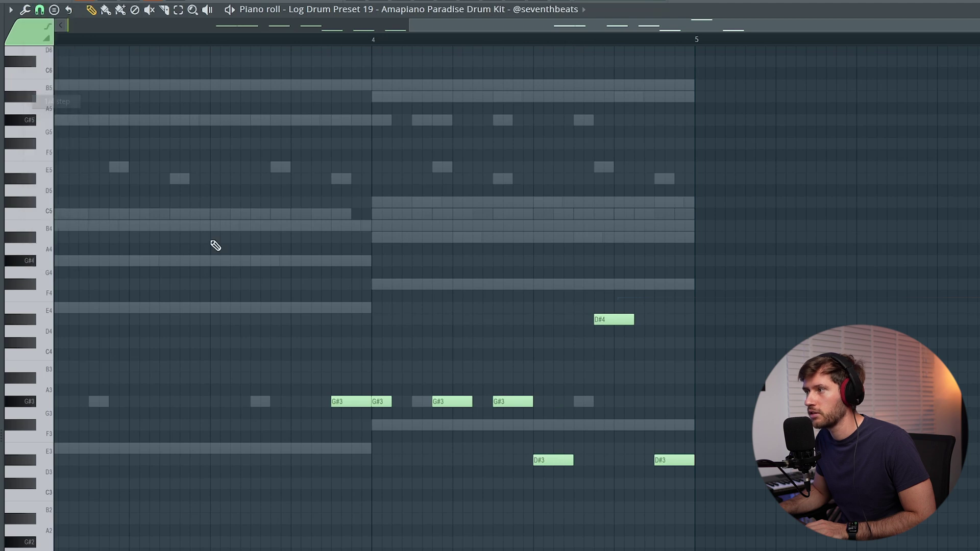
pyautogui.moveTo(376, 402); pyautogui.dragTo(390, 403)
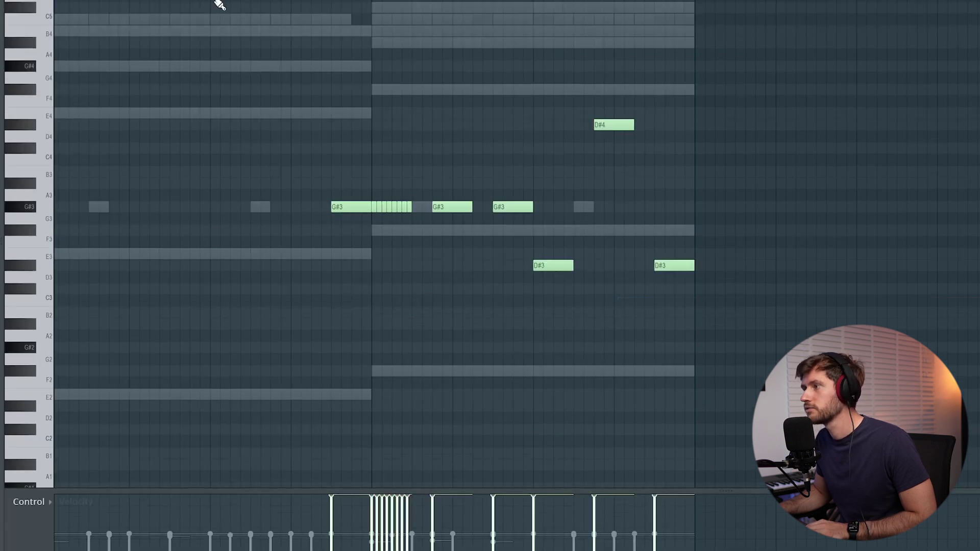
pyautogui.moveTo(371, 550); pyautogui.dragTo(388, 550)
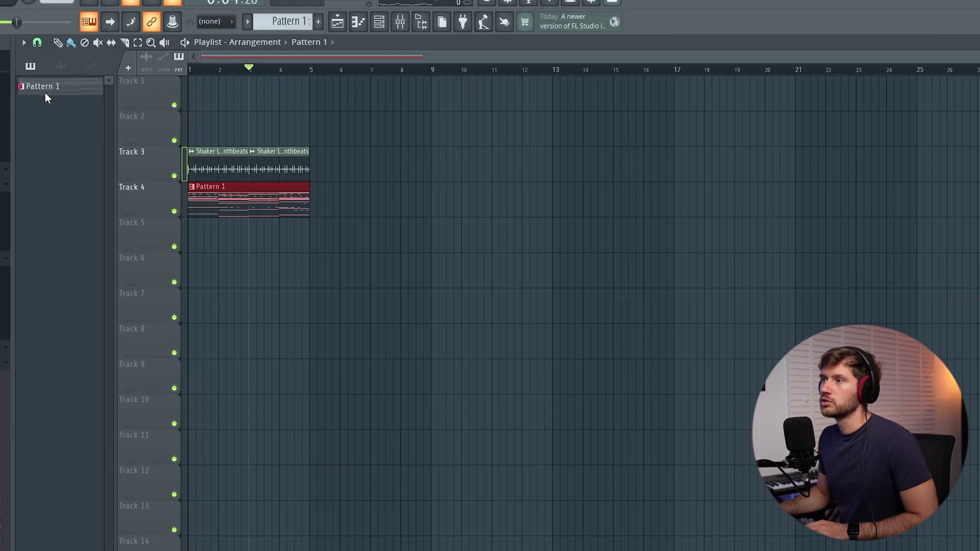
# Step: Split Pattern 1 by channel and lay out each resulting pattern on its own playlist track, repeated four times
pyautogui.rightClick(44, 92)
pyautogui.click(106, 301)
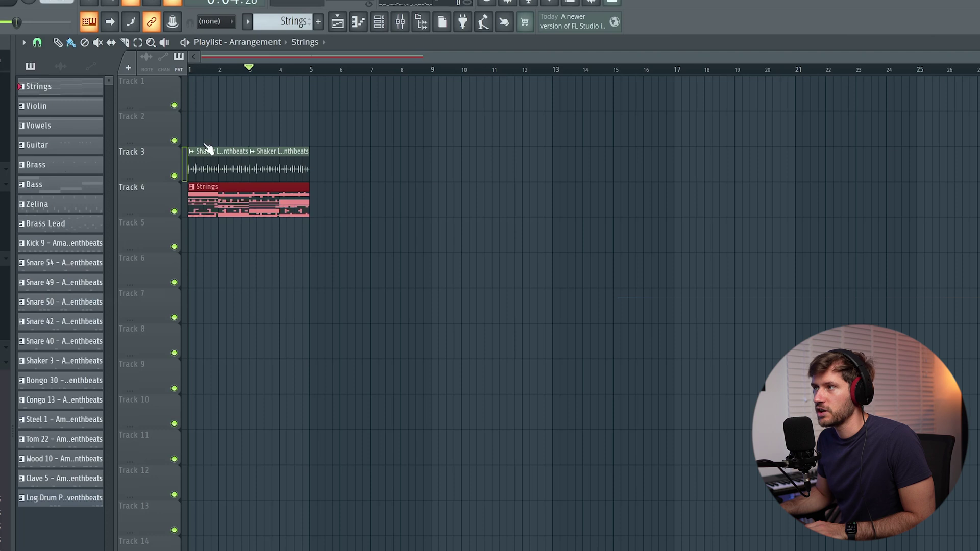
pyautogui.moveTo(73, 97); pyautogui.dragTo(310, 95)
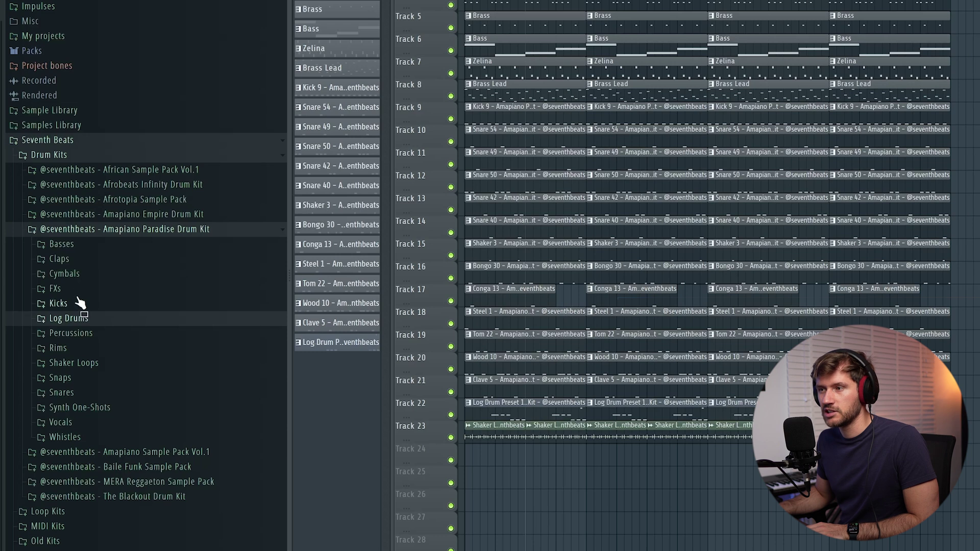
# Step: Place Signature FX 2 from the kit's Amapiano Signature FX folder on track 24 and extend the clips into a song arrangement up to bar 49
pyautogui.click(66, 289)
pyautogui.click(97, 303)
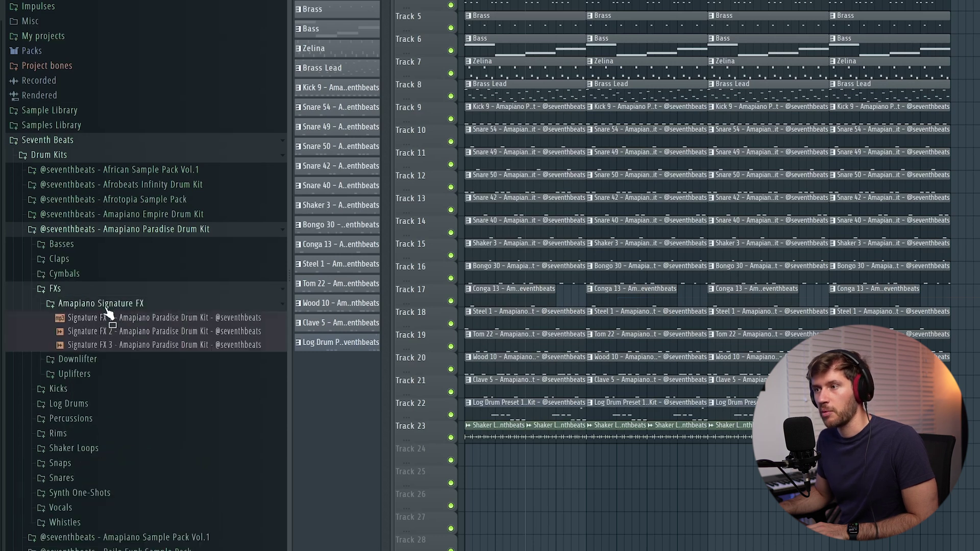
pyautogui.click(126, 319)
pyautogui.moveTo(128, 331)
pyautogui.mouseDown()
pyautogui.moveTo(691, 462)
pyautogui.moveTo(223, 48)
pyautogui.moveTo(429, 44)
pyautogui.moveTo(420, 47)
pyautogui.mouseUp()
pyautogui.click(403, 51)
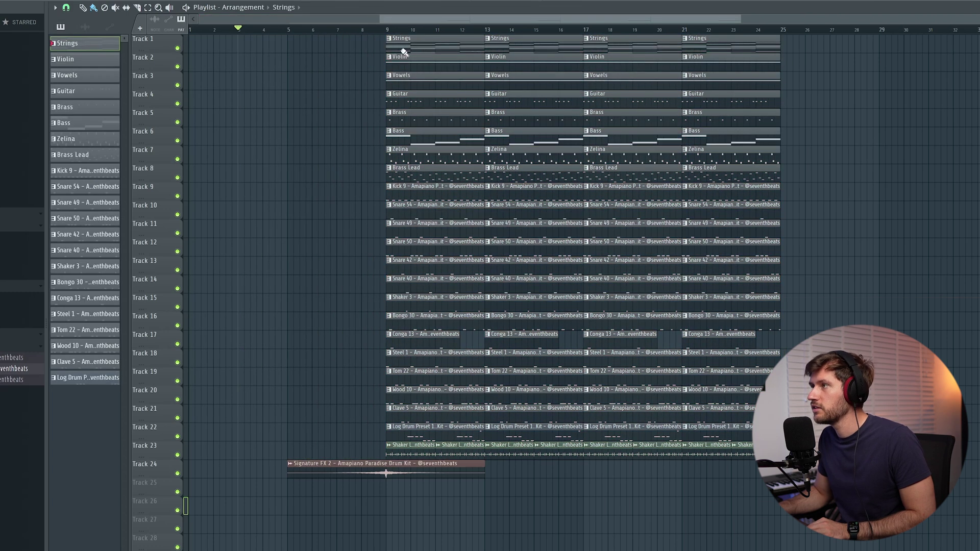
pyautogui.moveTo(197, 48); pyautogui.dragTo(334, 40)
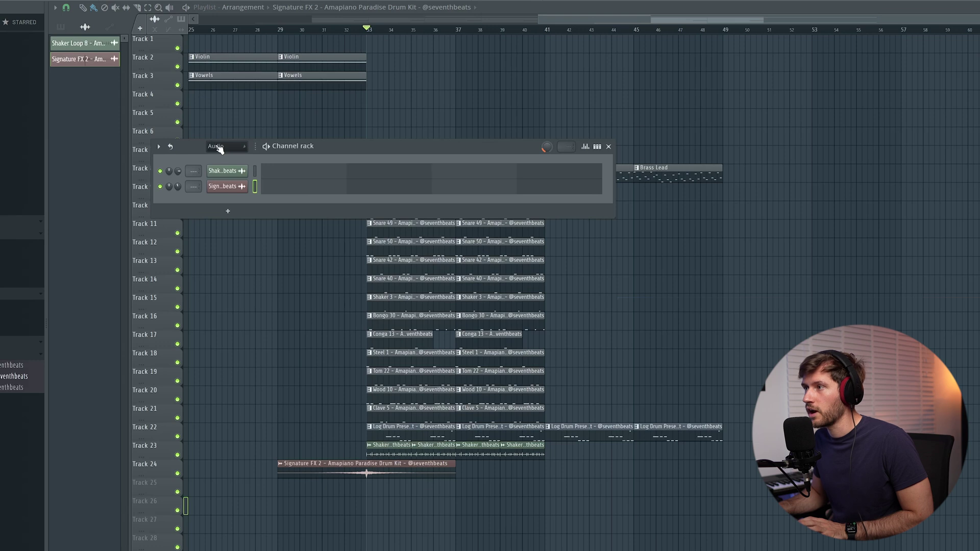
# Step: Switch the channel rack to the Unsorted channels and add Serum as a new instrument
pyautogui.click(224, 146)
pyautogui.click(232, 184)
pyautogui.moveTo(319, 155); pyautogui.dragTo(401, 158)
pyautogui.click(491, 124)
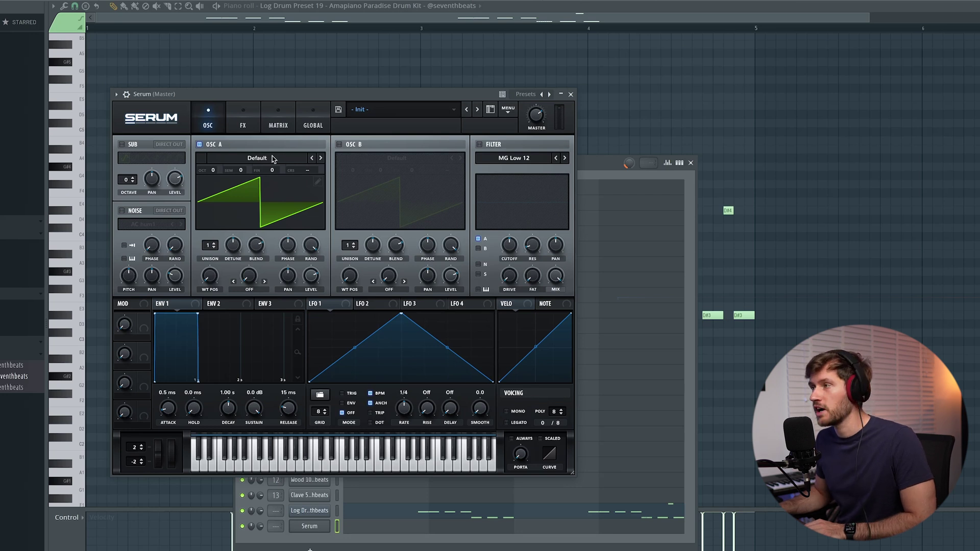
# Step: Set Serum's oscillator A to the Analog_BD_Sin wavetable at octave -2, with Env 1 decay 1.12 s and sustain -4.5 dB
pyautogui.click(273, 159)
pyautogui.moveTo(245, 167)
pyautogui.click(337, 192)
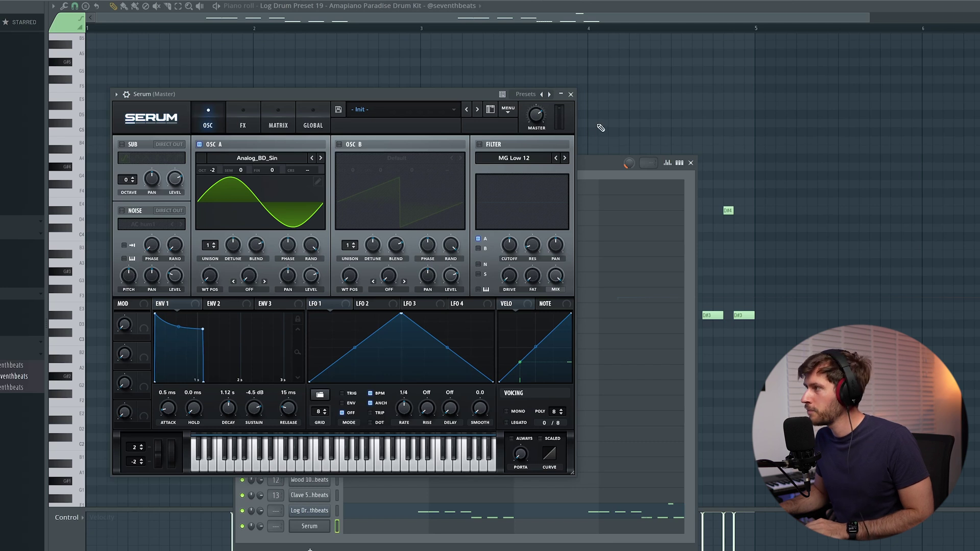
# Step: Copy the log drum notes to the Serum channel, rename it Sub, set oscillator A to octave -1 and play it
pyautogui.click(336, 510)
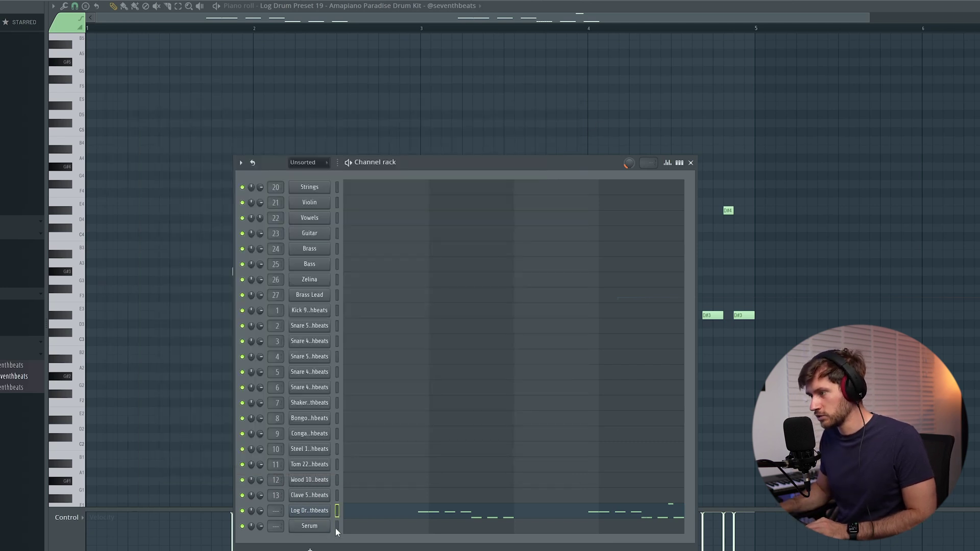
pyautogui.rightClick(336, 531)
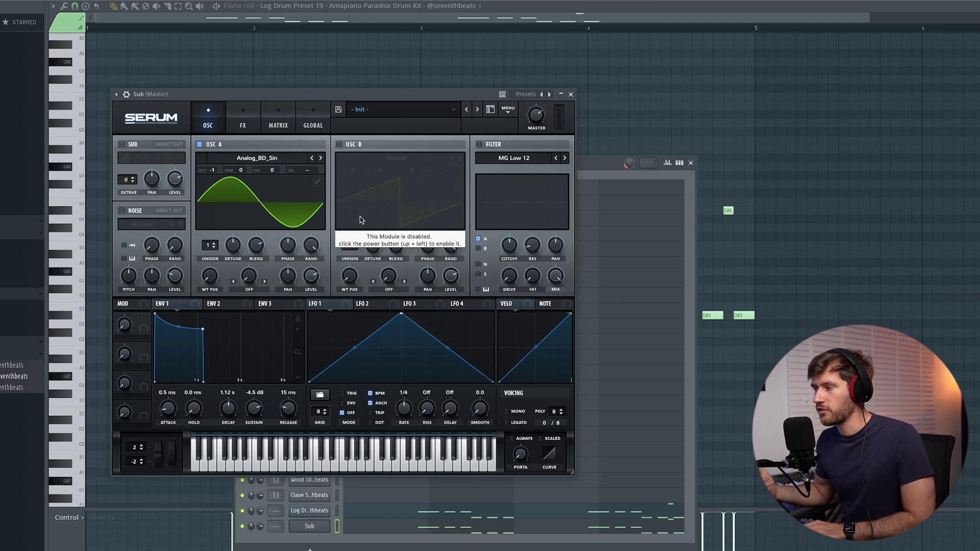
pyautogui.press('space')
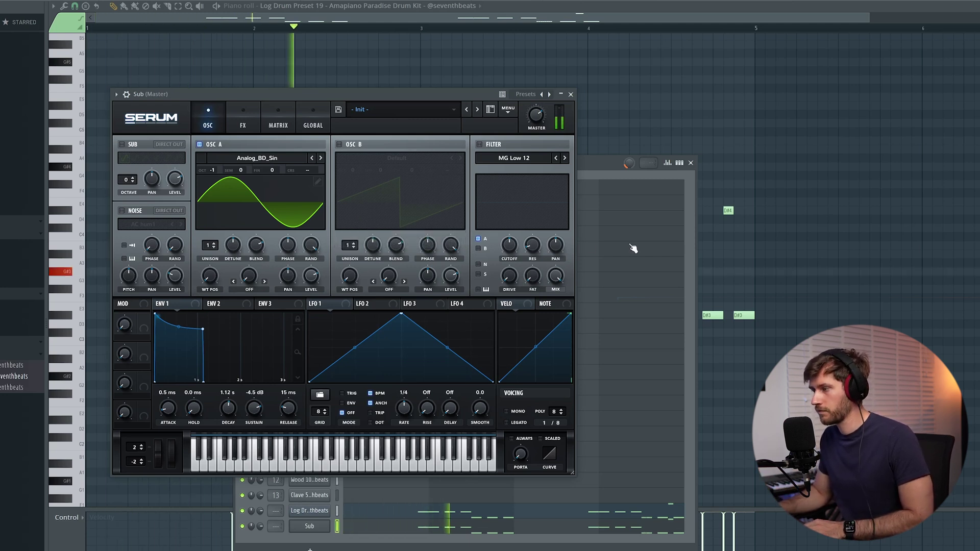
pyautogui.press('space')
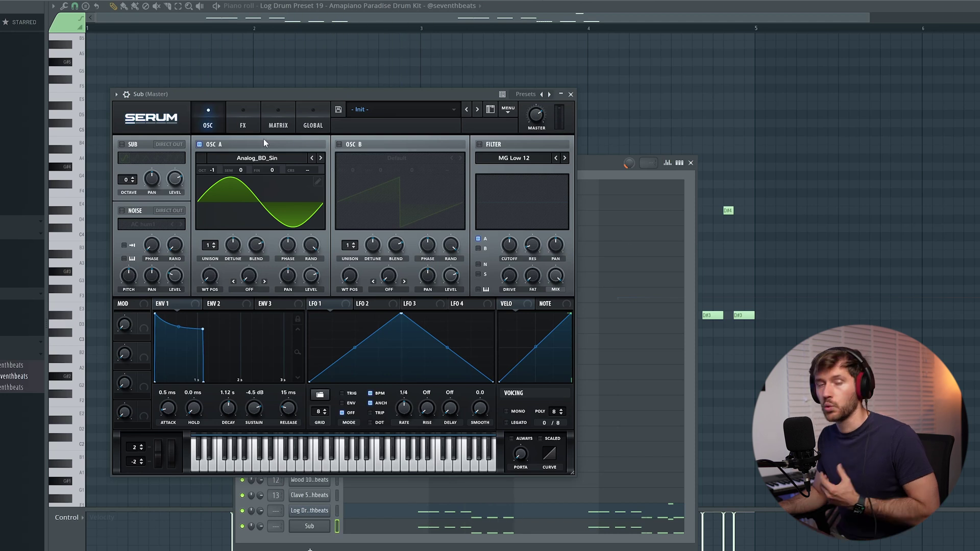
# Step: Enable Serum's Tube distortion on the Sub and adjust its drive to about 43% while playing
pyautogui.click(243, 122)
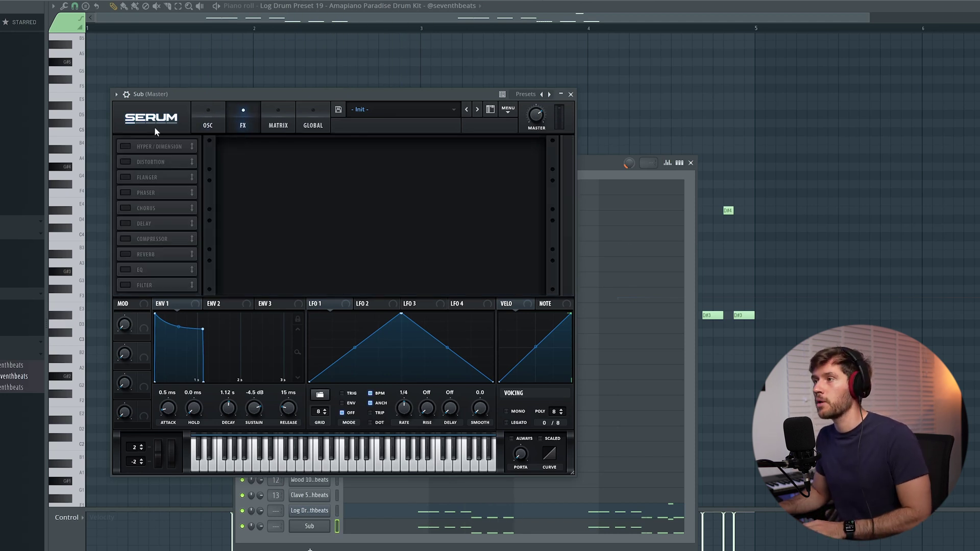
pyautogui.click(125, 162)
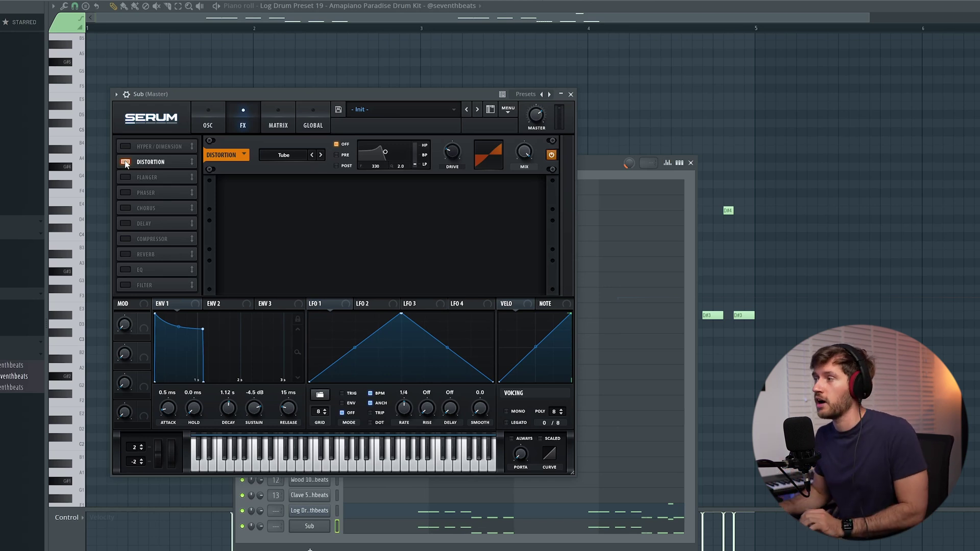
pyautogui.moveTo(455, 153)
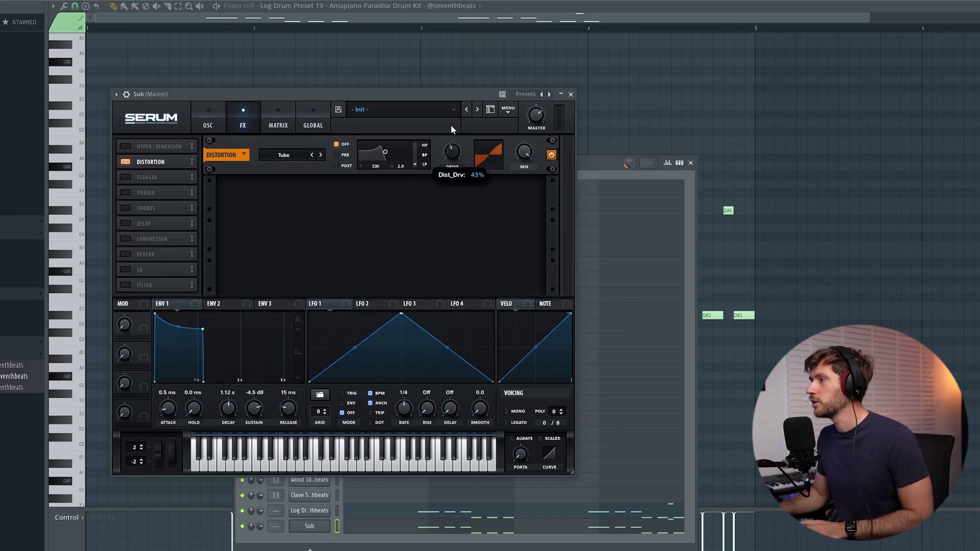
pyautogui.press('space')
pyautogui.moveTo(452, 152)
pyautogui.mouseDown()
pyautogui.moveTo(453, 134)
pyautogui.moveTo(455, 154)
pyautogui.mouseUp()
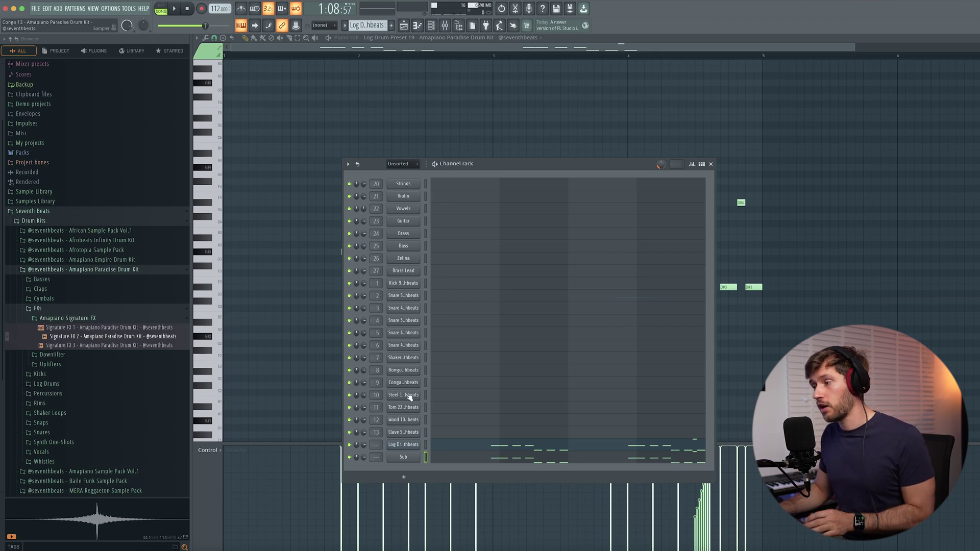
# Step: Route the Sub channel to mixer track 31 and insert FabFilter Pro-Q 3 in its first effect slot
pyautogui.click(450, 30)
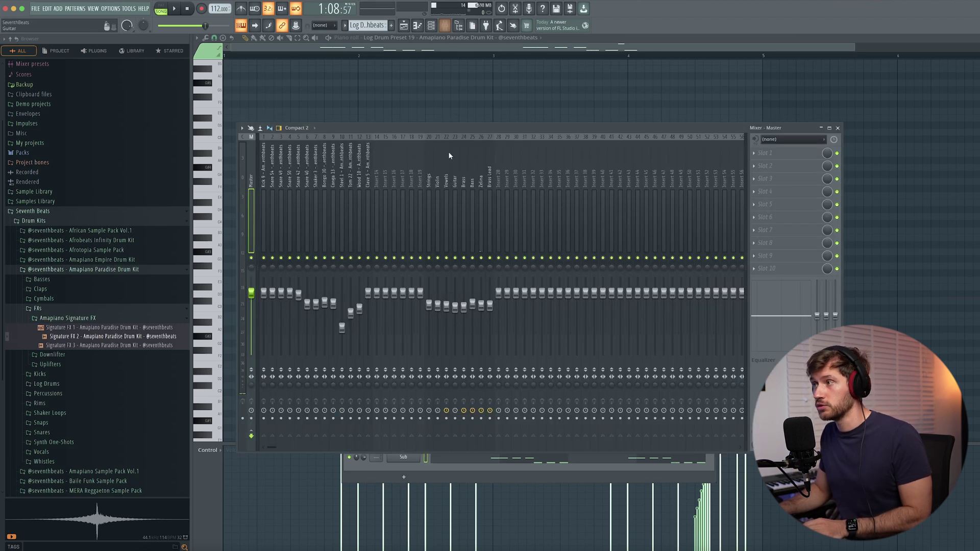
pyautogui.rightClick(524, 170)
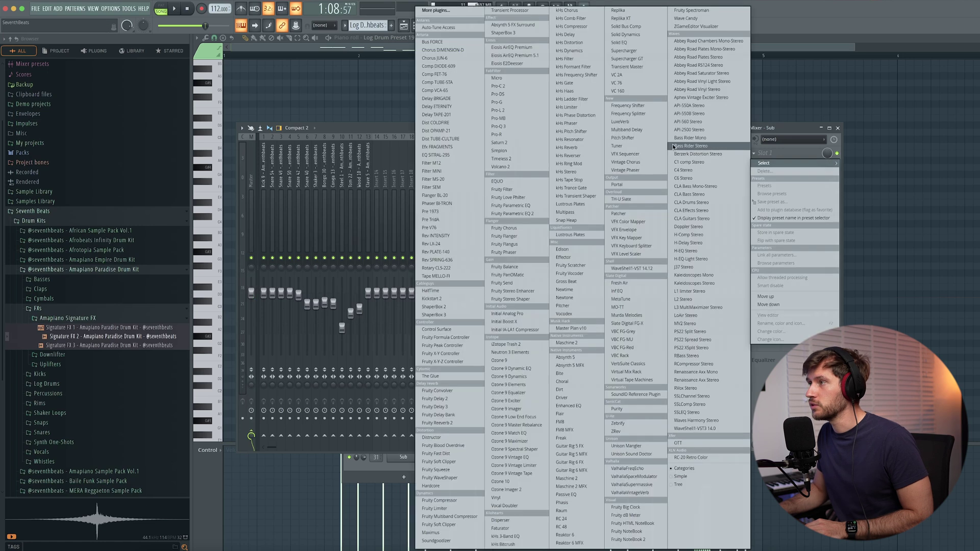
pyautogui.click(503, 127)
pyautogui.moveTo(144, 12); pyautogui.dragTo(378, 171)
# Step: Add an EQ band on the Sub, make it a 30 dB/oct High Cut at about 184 Hz and fine-tune it during playback
pyautogui.click(406, 247)
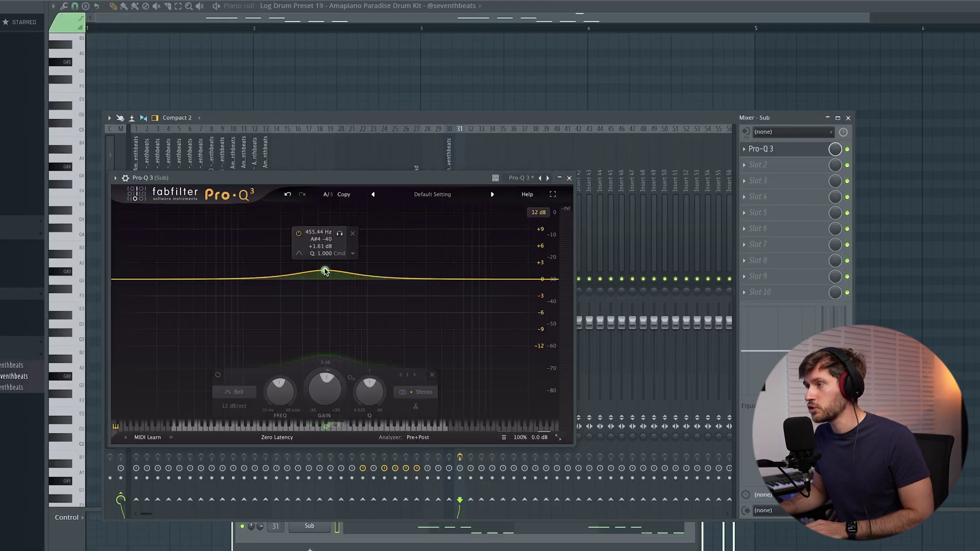
pyautogui.rightClick(325, 271)
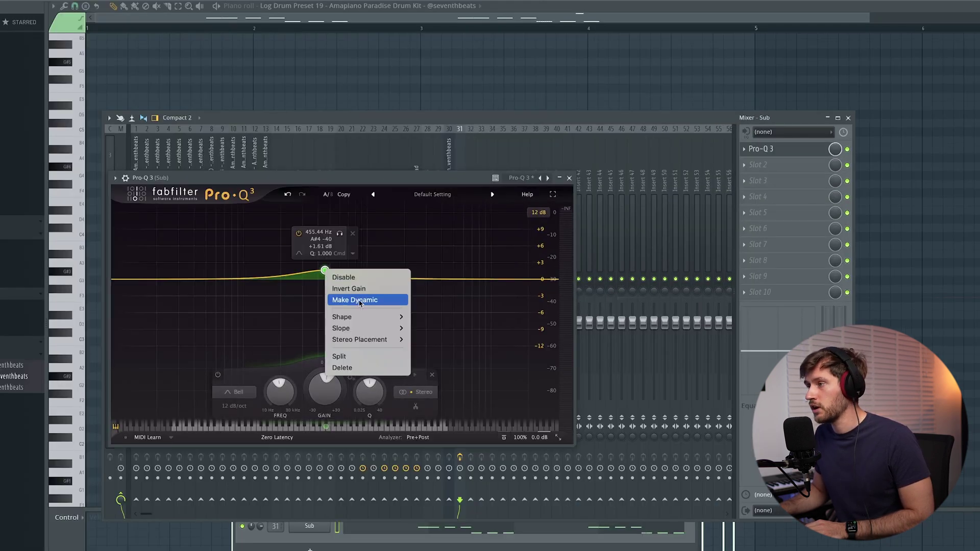
pyautogui.moveTo(357, 317)
pyautogui.click(431, 360)
pyautogui.scroll(3, 329, 287)
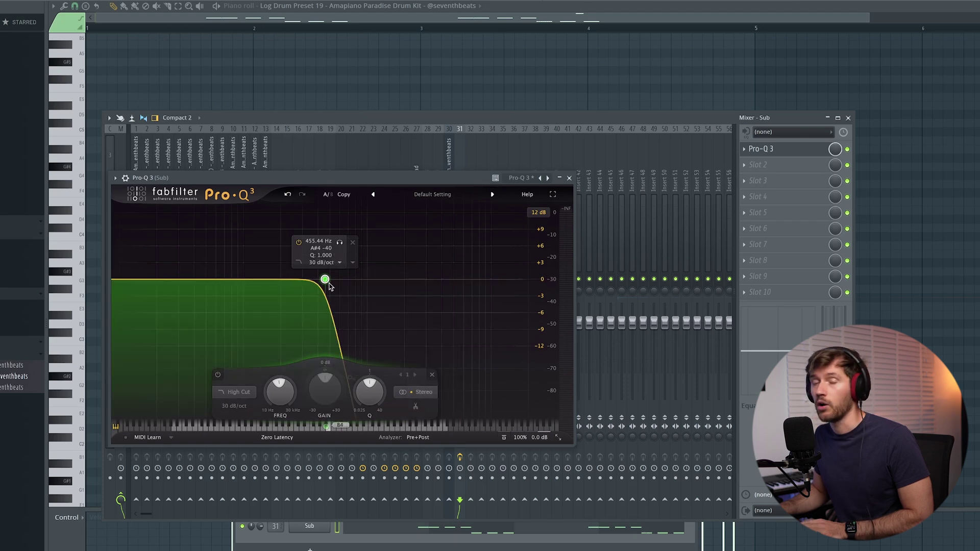
pyautogui.moveTo(327, 283); pyautogui.dragTo(278, 284)
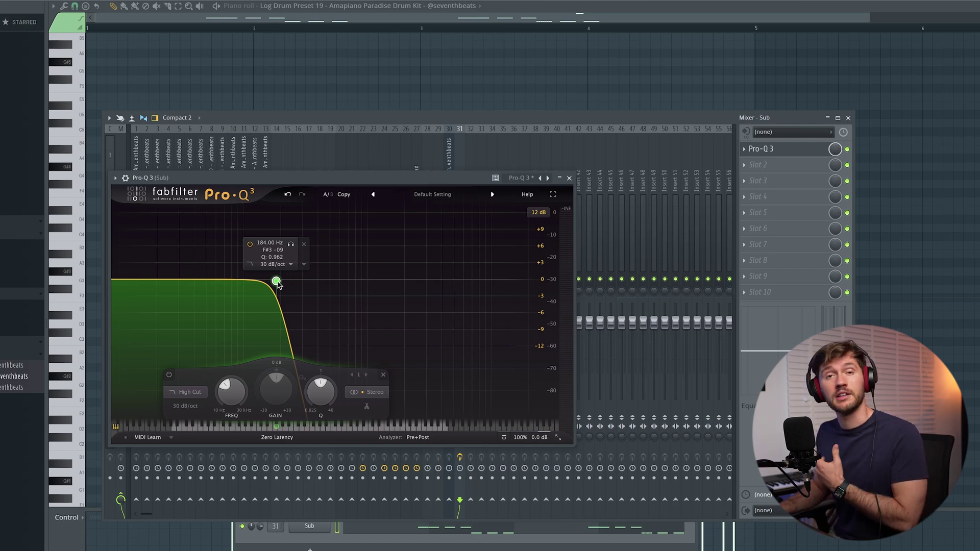
pyautogui.press('space')
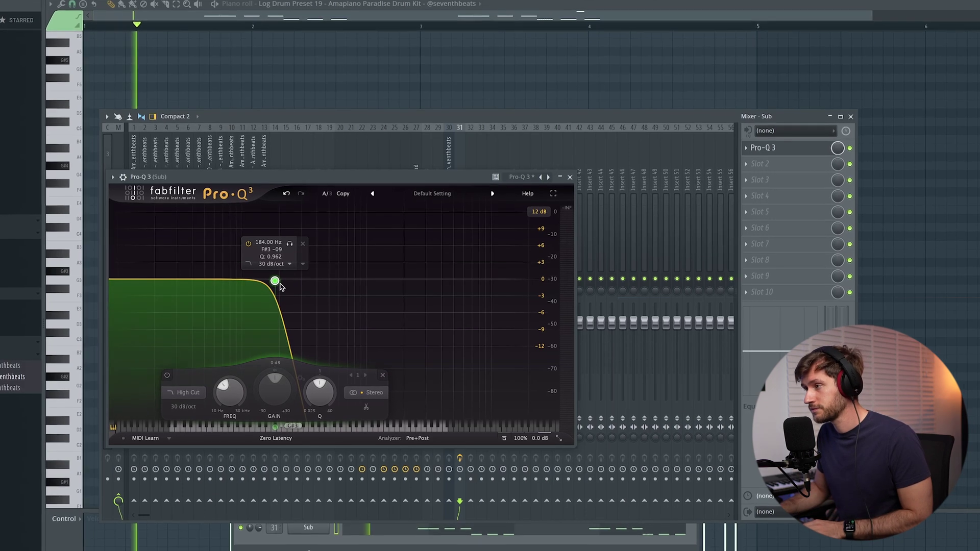
pyautogui.moveTo(276, 281); pyautogui.dragTo(279, 281)
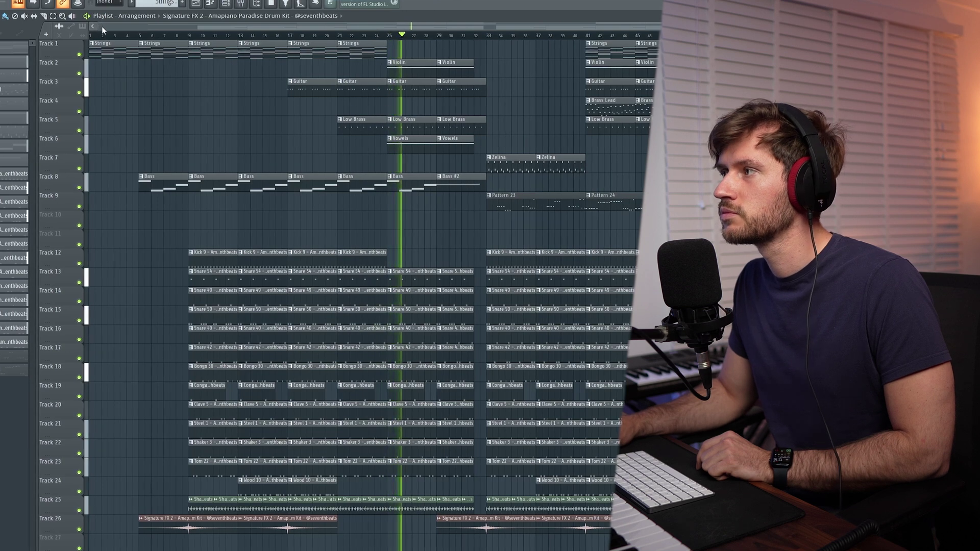
pyautogui.moveTo(100, 26); pyautogui.dragTo(330, 29)
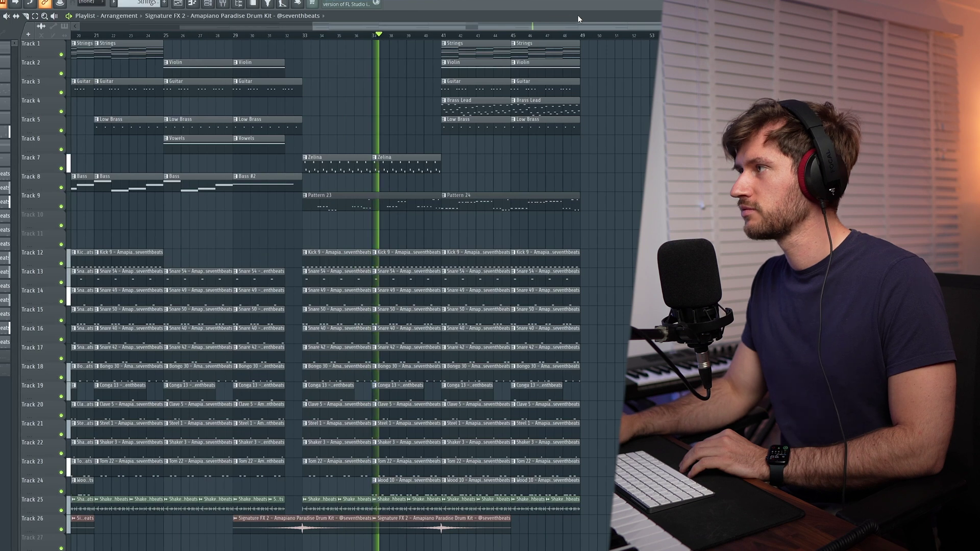
pyautogui.hscroll(3, 574, 22)
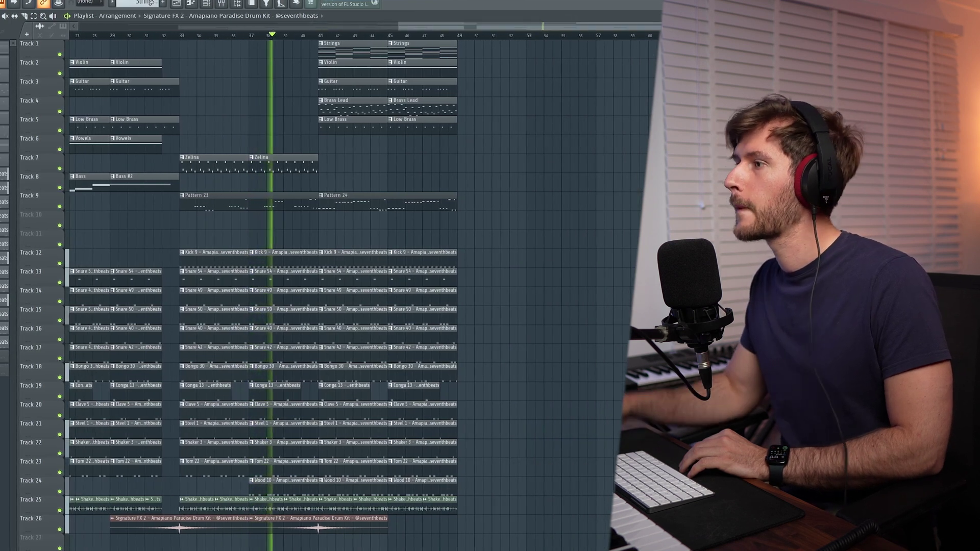